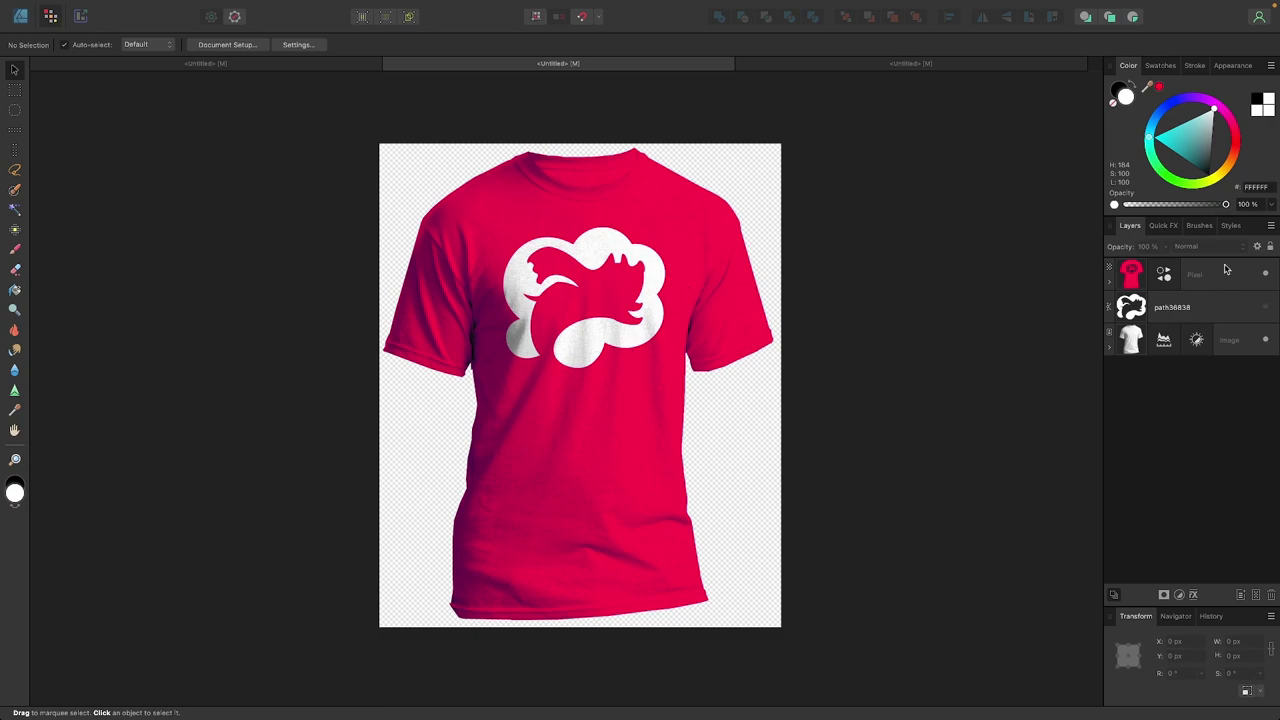
- Hide the Pixel colour layer to reveal the plain white shirt, then switch to the blank shirt document
click(1265, 277)
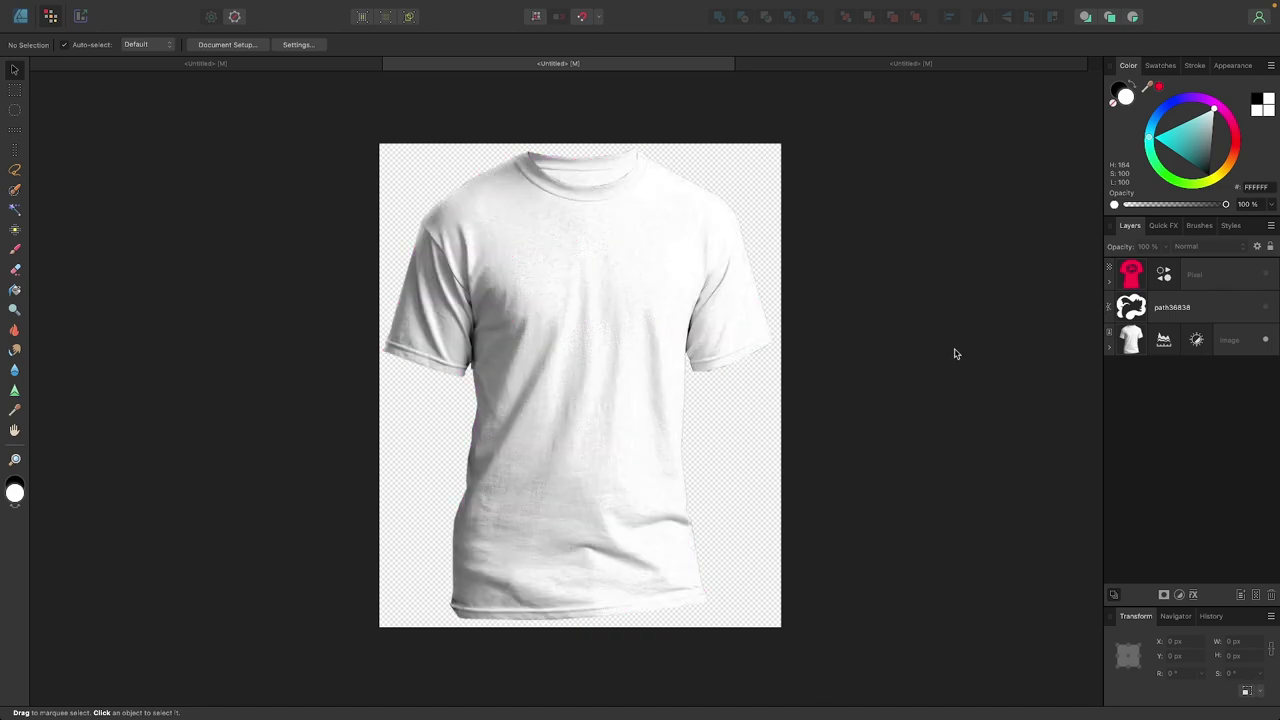
click(1264, 274)
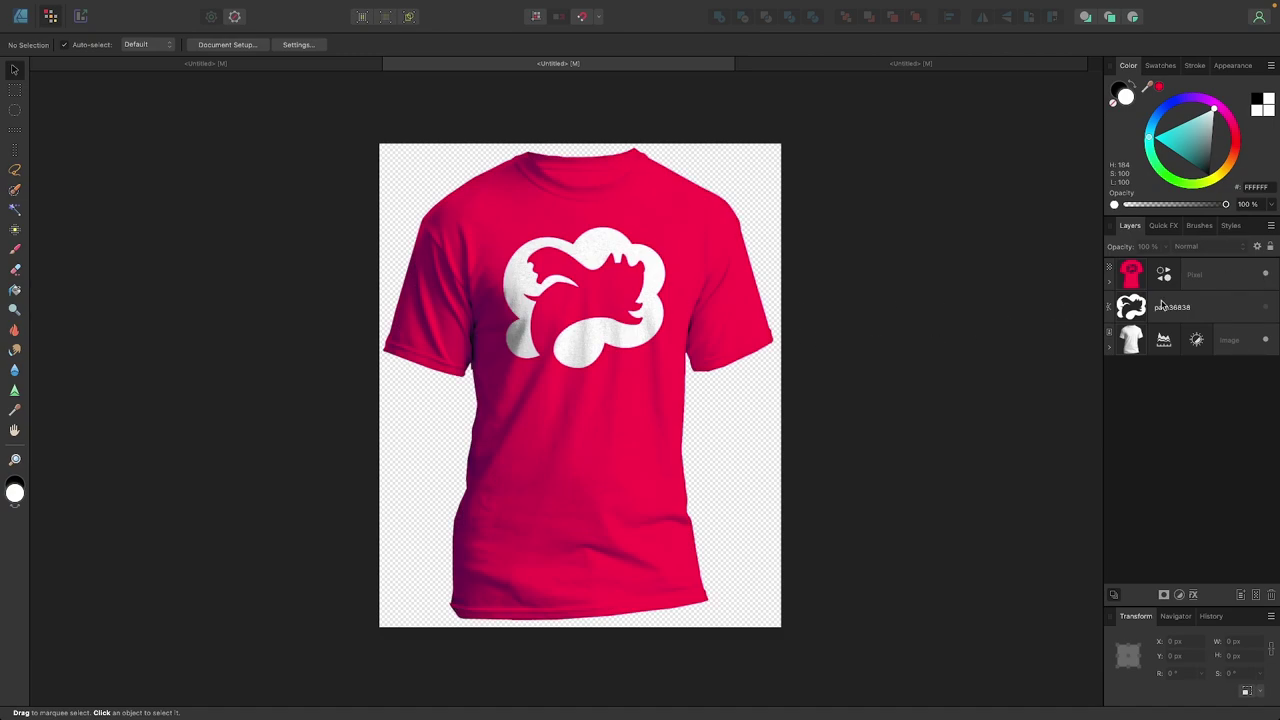
click(1265, 274)
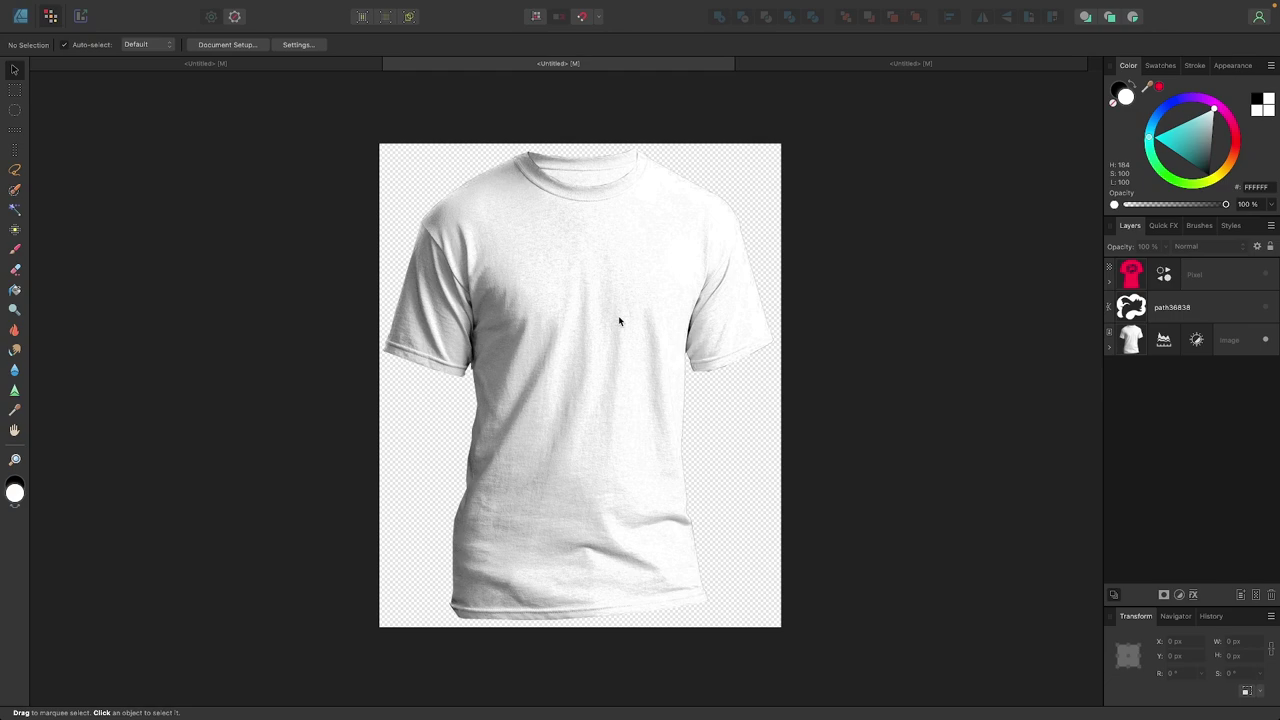
click(836, 66)
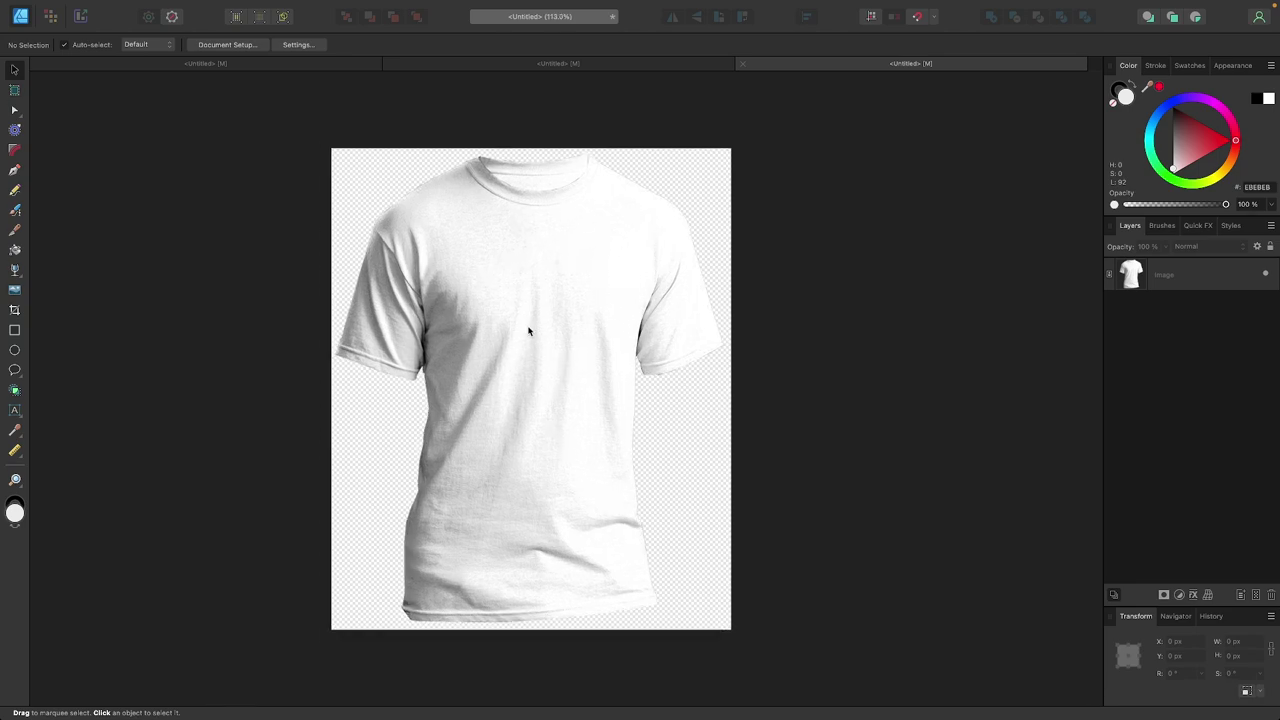
- Copy the red logo curve from the logo document and return to the white shirt document
scroll(529, 331, up, 2)
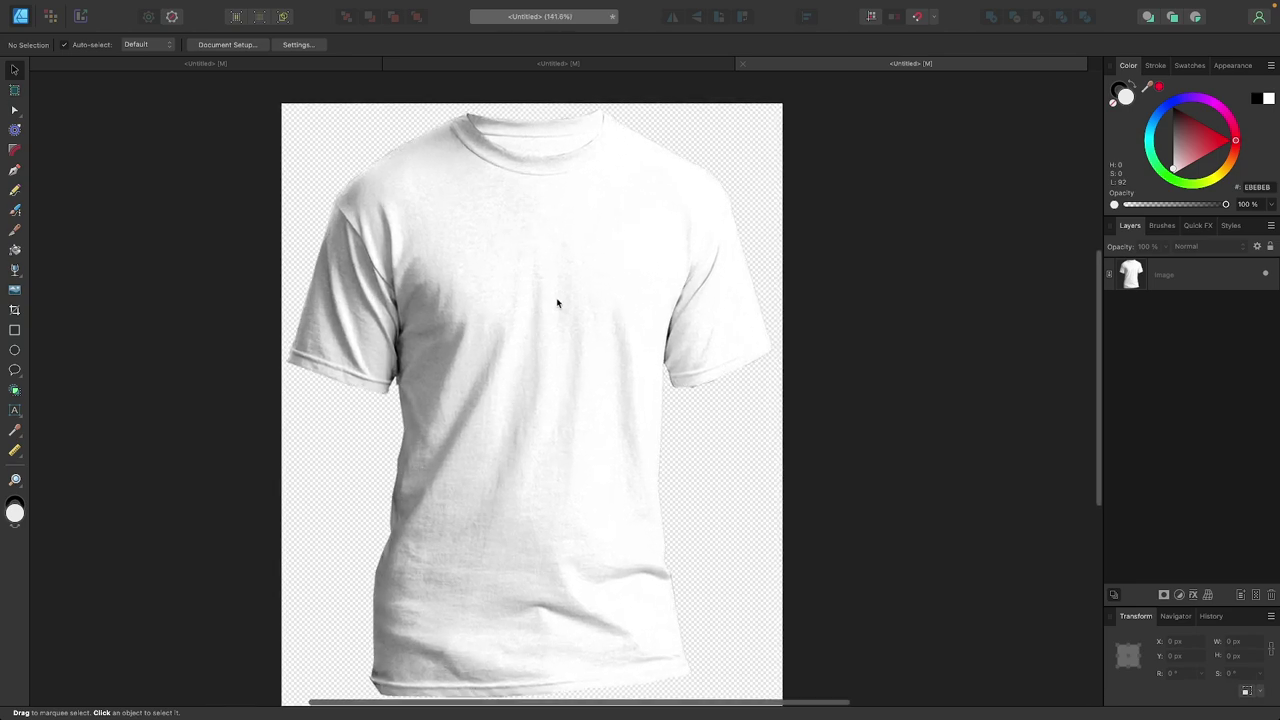
click(280, 64)
click(659, 255)
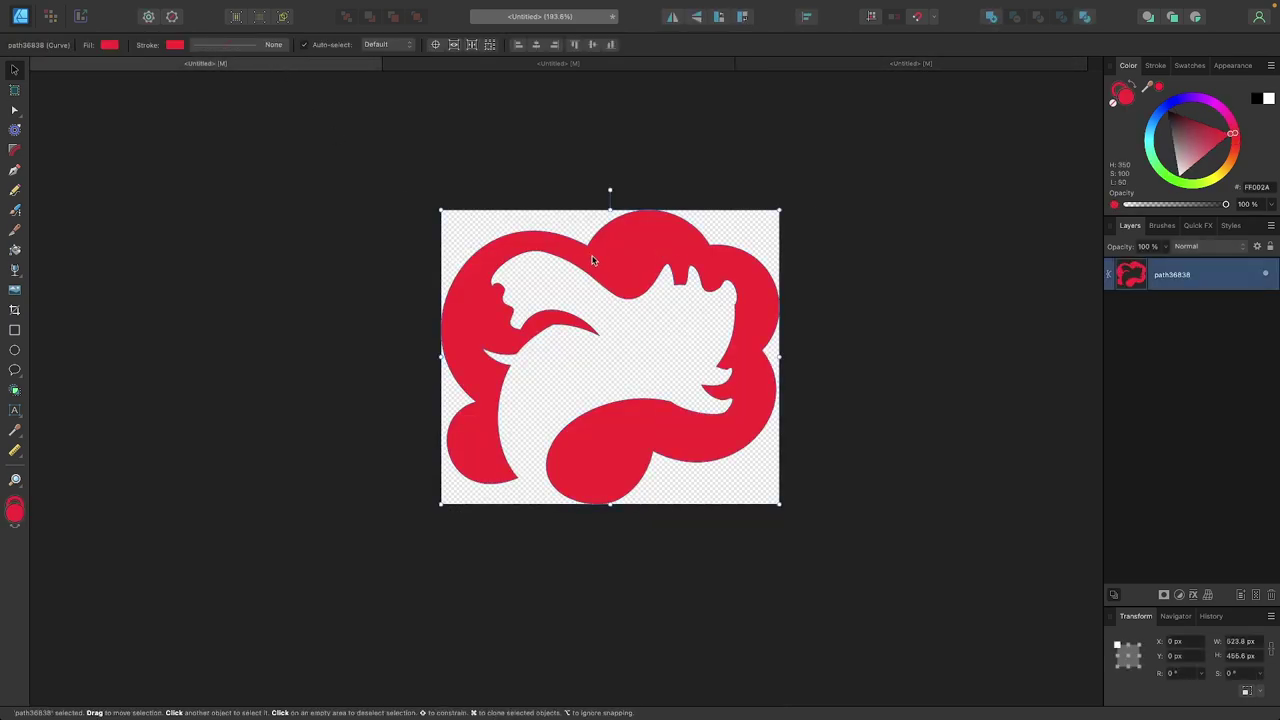
right_click(629, 255)
click(646, 272)
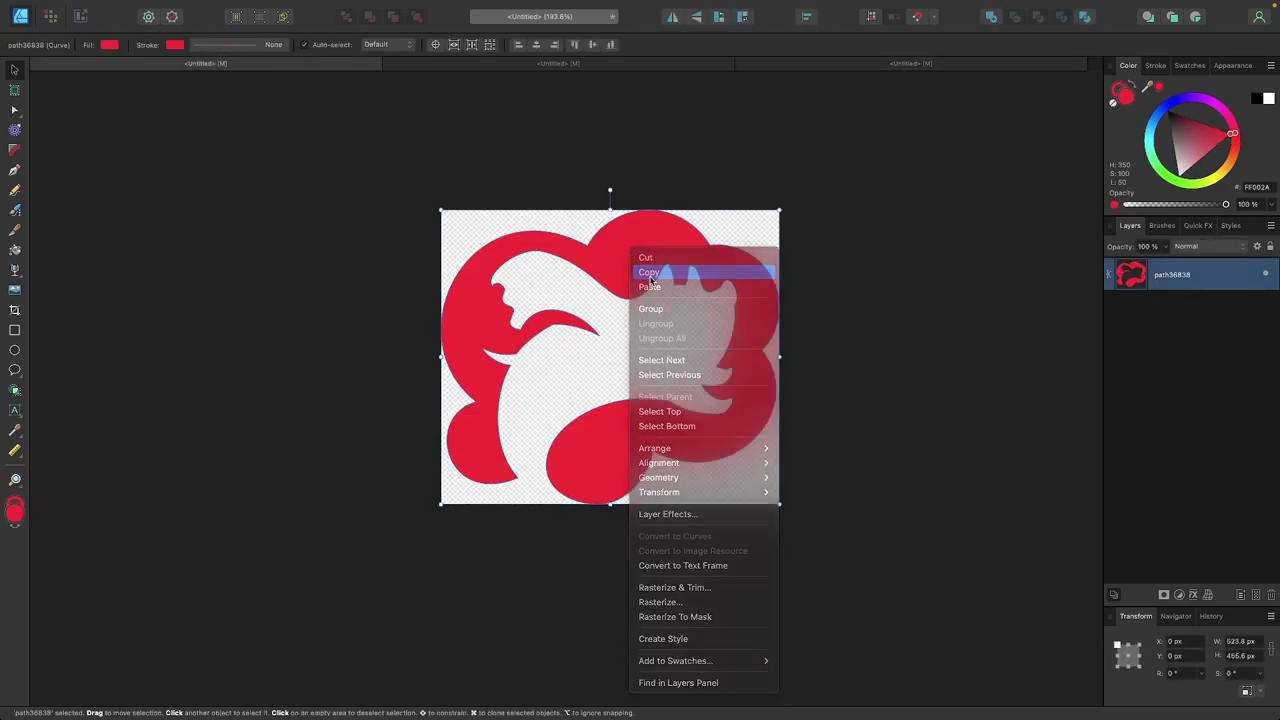
click(842, 66)
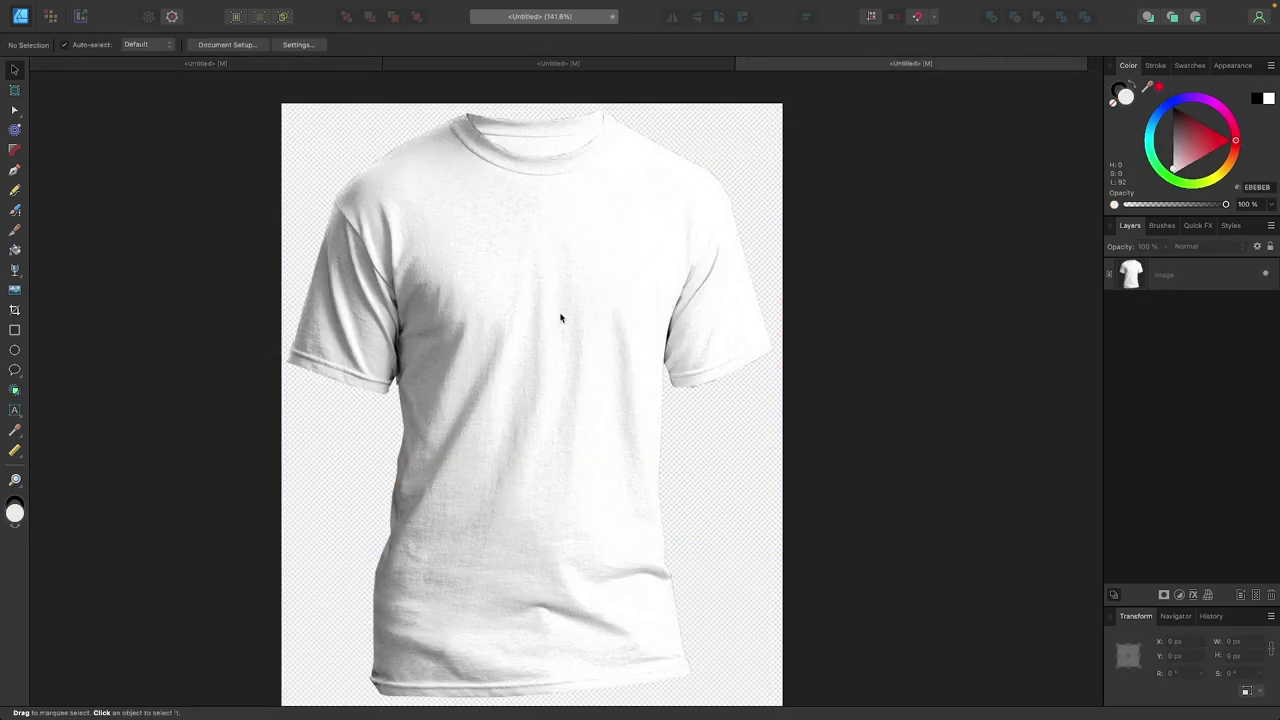
- Paste the logo and size it to about 441 × 384 px, centred on the chest
key(super+v)
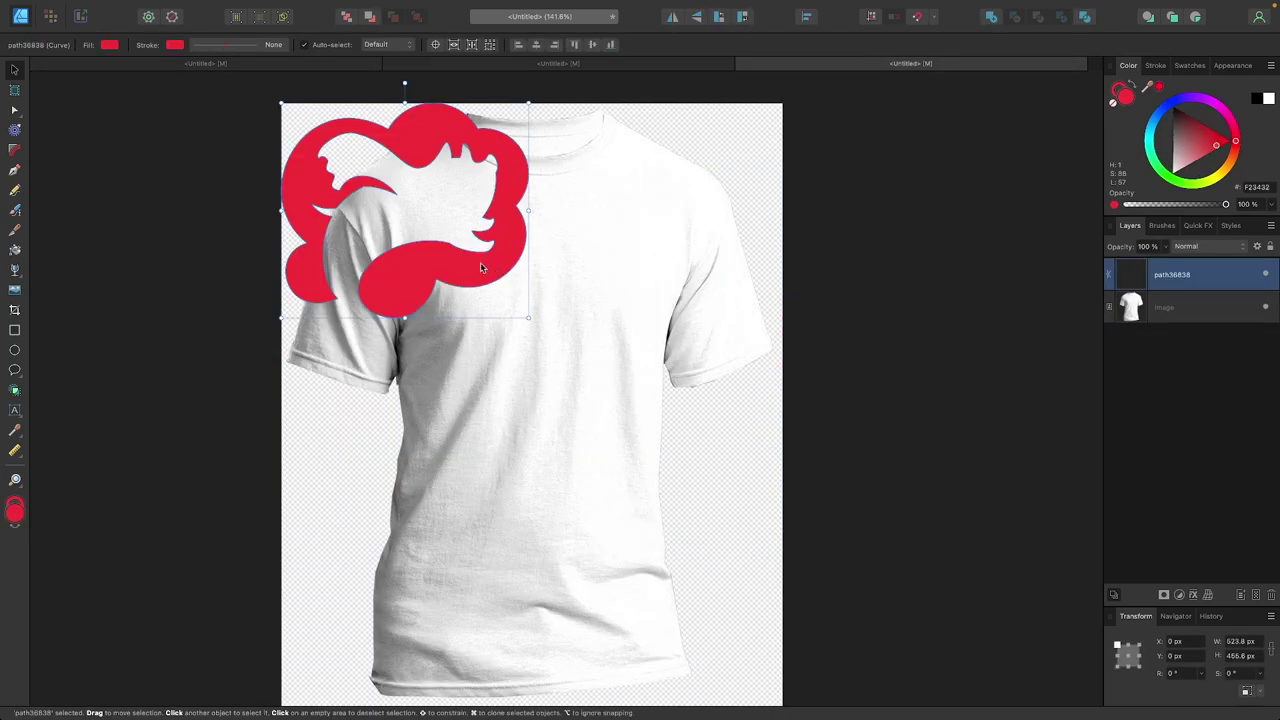
drag(483, 268, 605, 365)
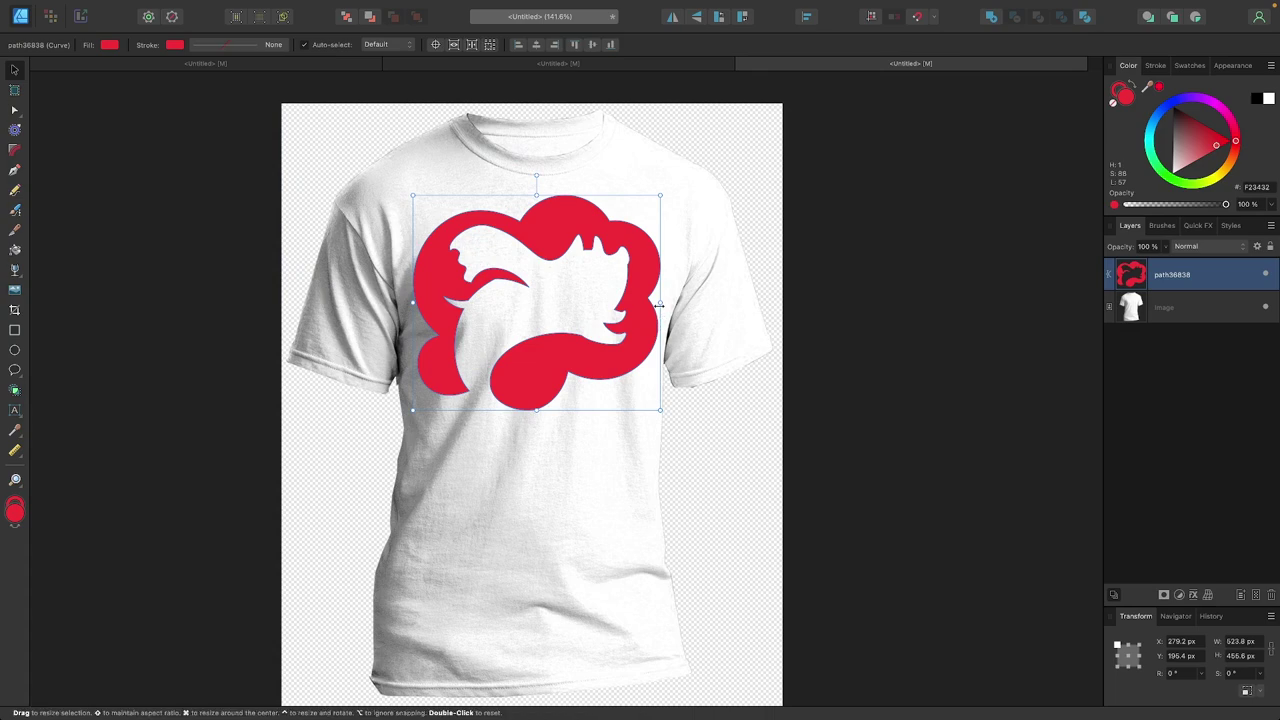
drag(654, 307, 594, 302)
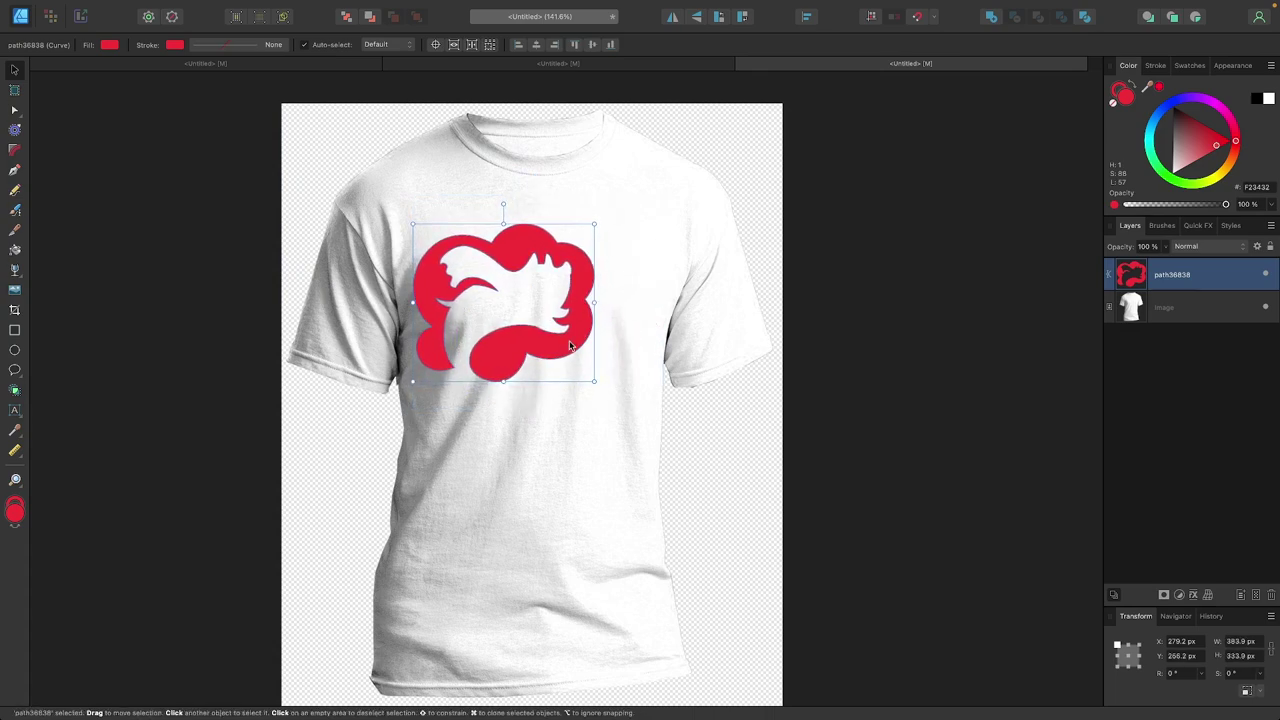
drag(568, 346, 594, 347)
drag(620, 305, 647, 305)
drag(620, 350, 614, 346)
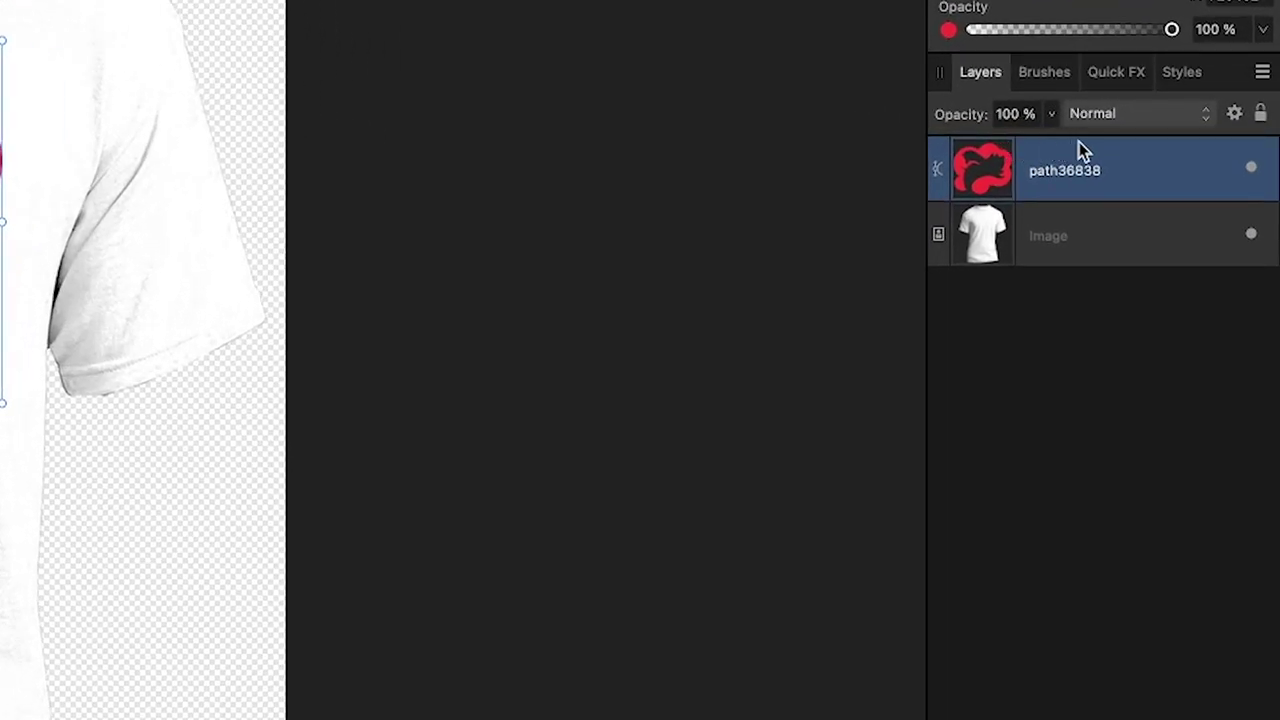
- Set the path36838 logo layer's blend mode to Multiply and check the fabric texture up close
click(1123, 115)
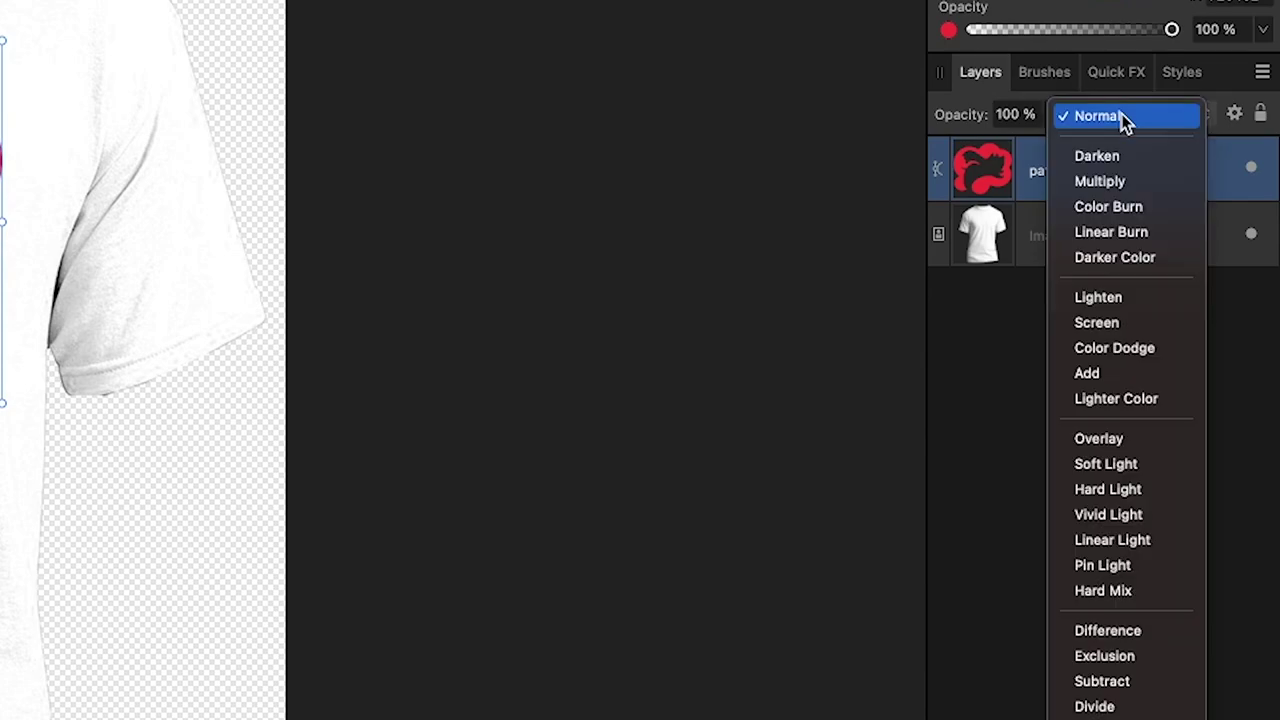
click(1118, 182)
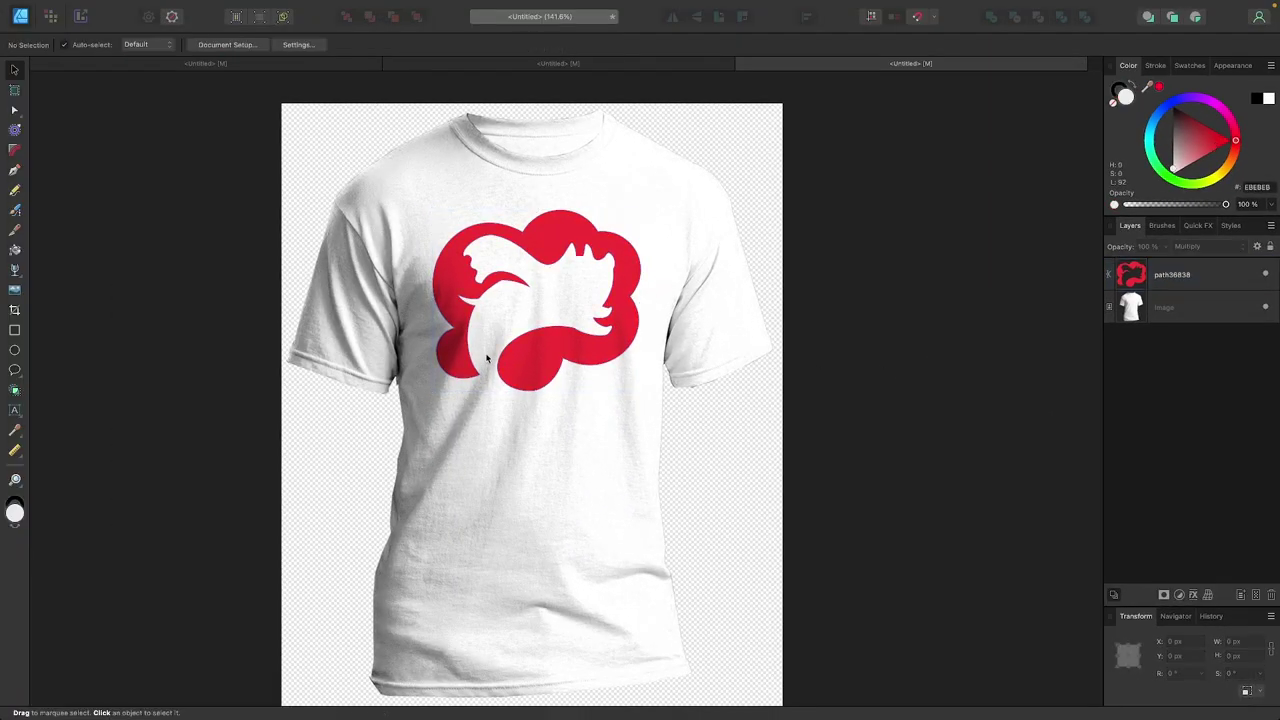
scroll(487, 358, up, 5)
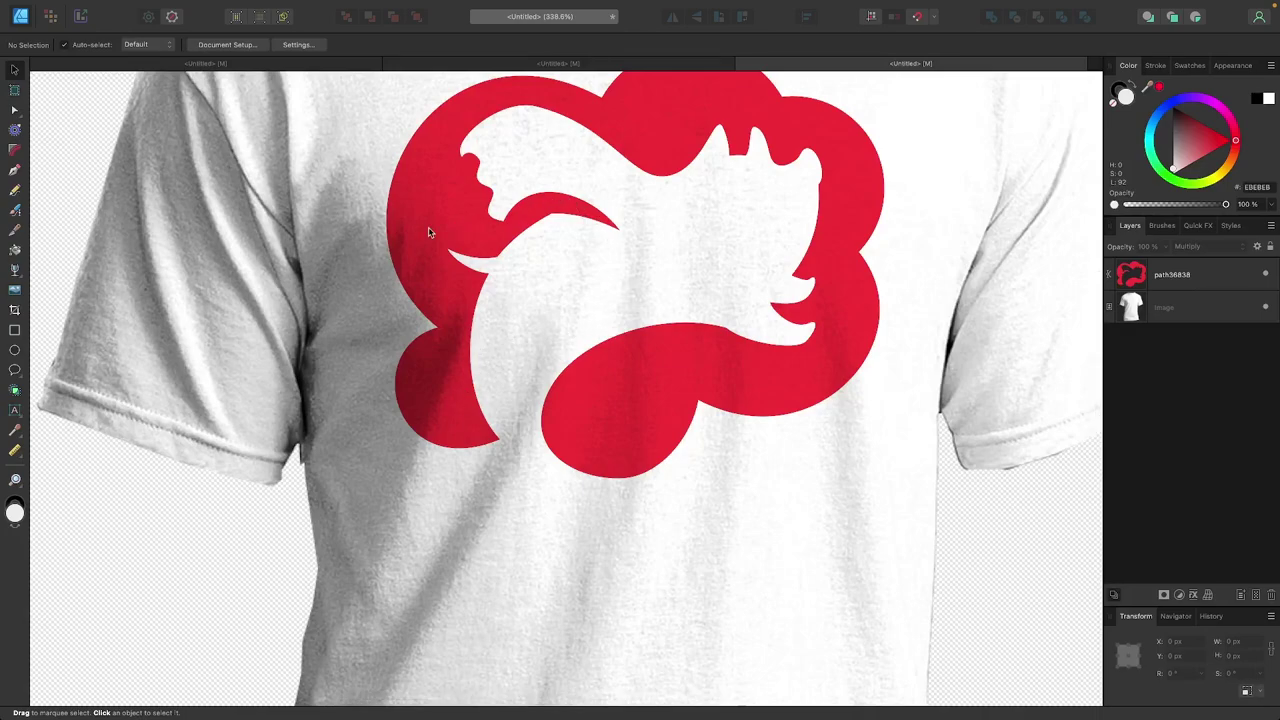
scroll(628, 267, down, 5)
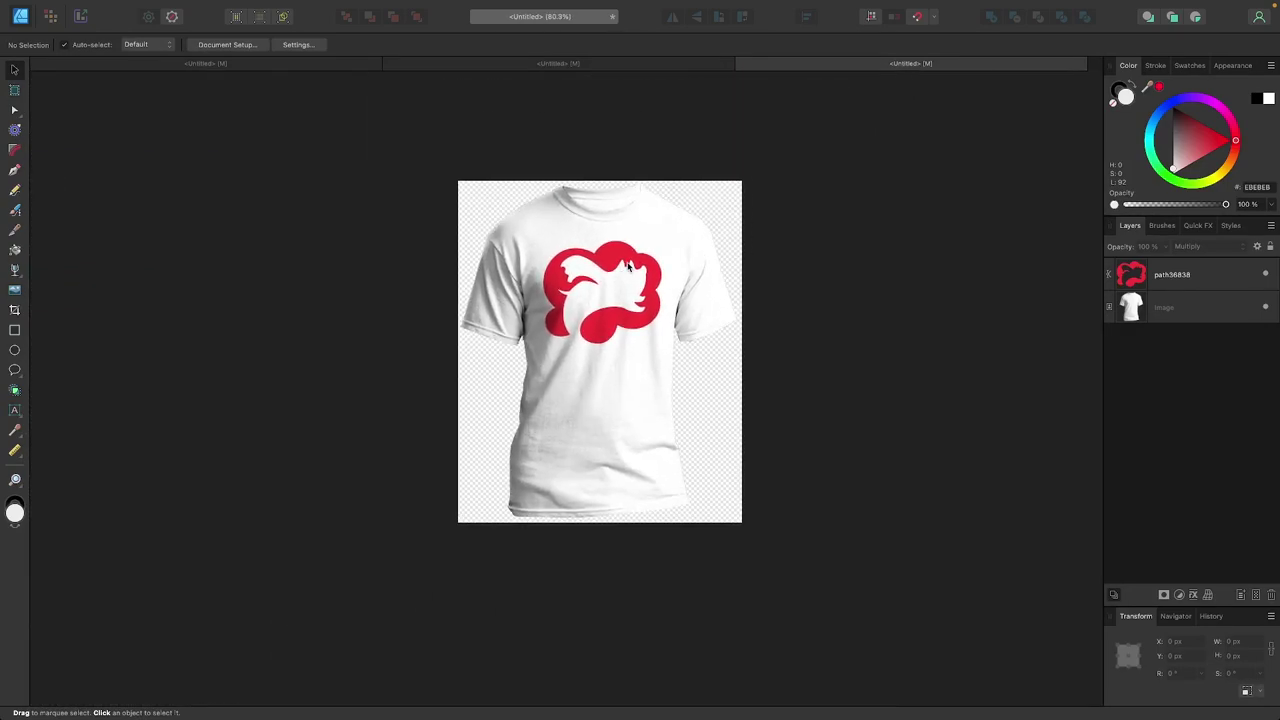
scroll(628, 267, up, 2)
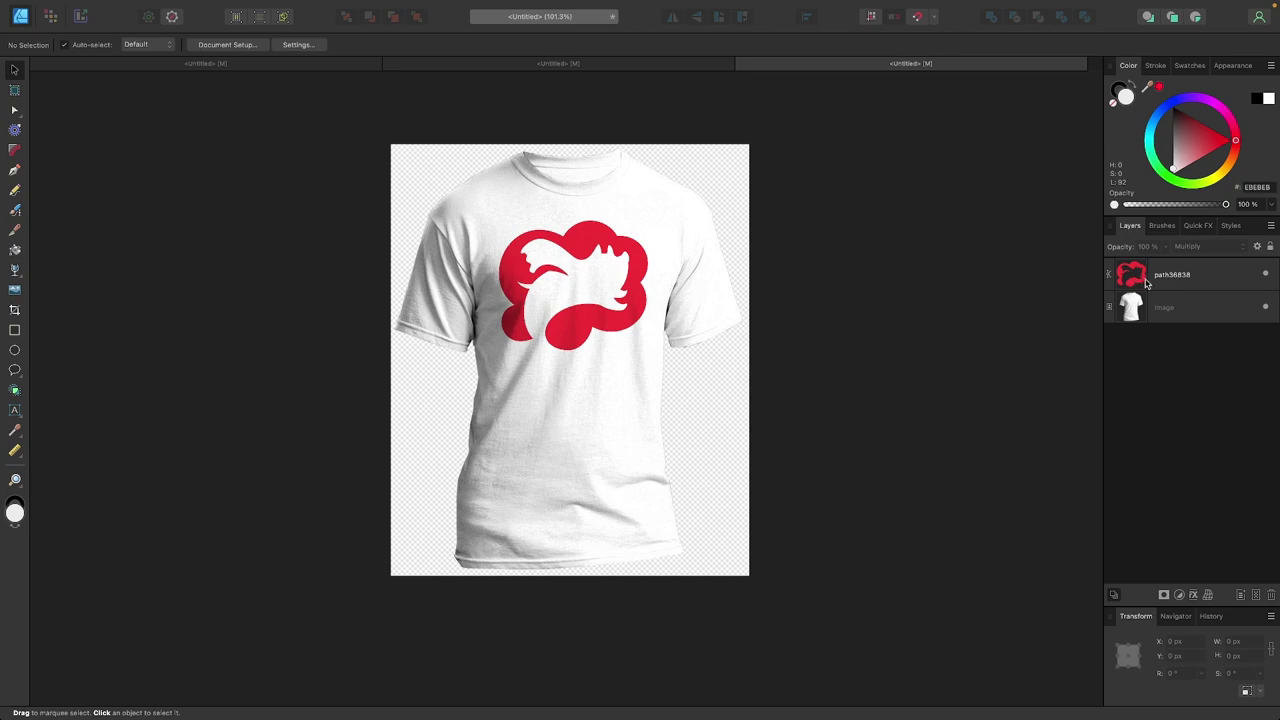
- Lighten the path36838 logo fill to a softer red, E95351, then deselect
click(1146, 284)
scroll(586, 357, up, 1)
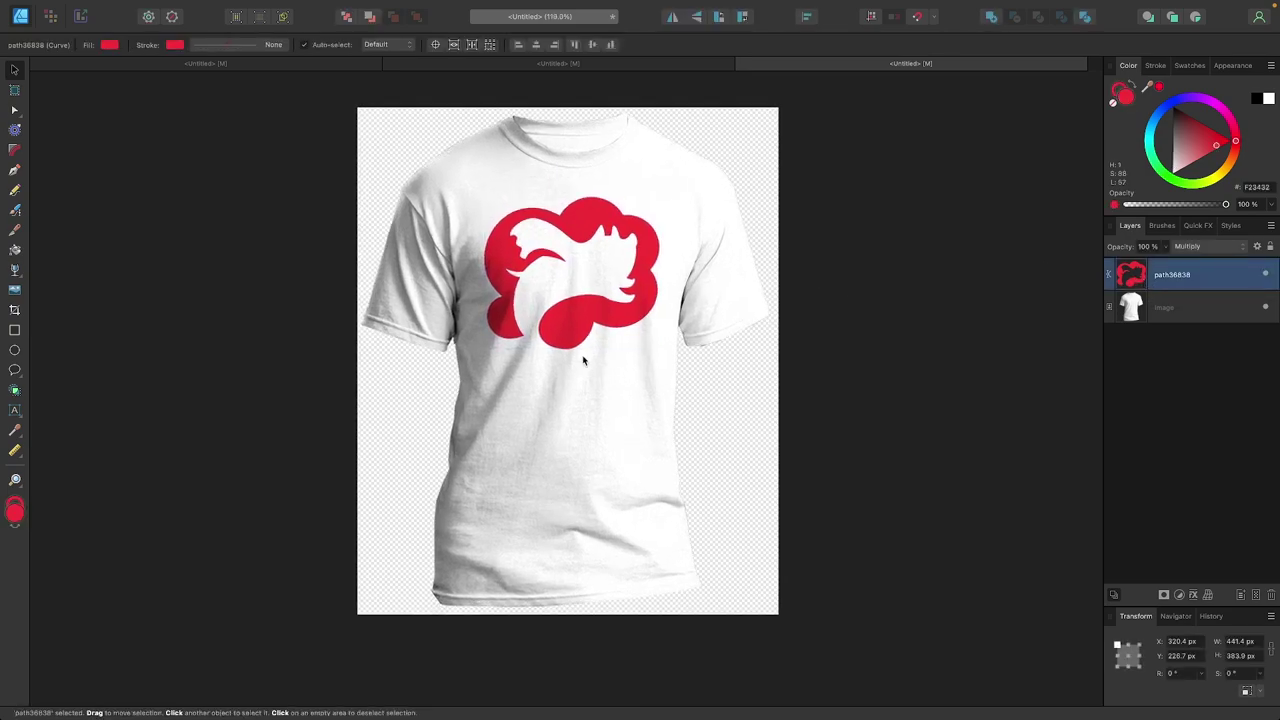
drag(1218, 148, 1208, 151)
click(1211, 412)
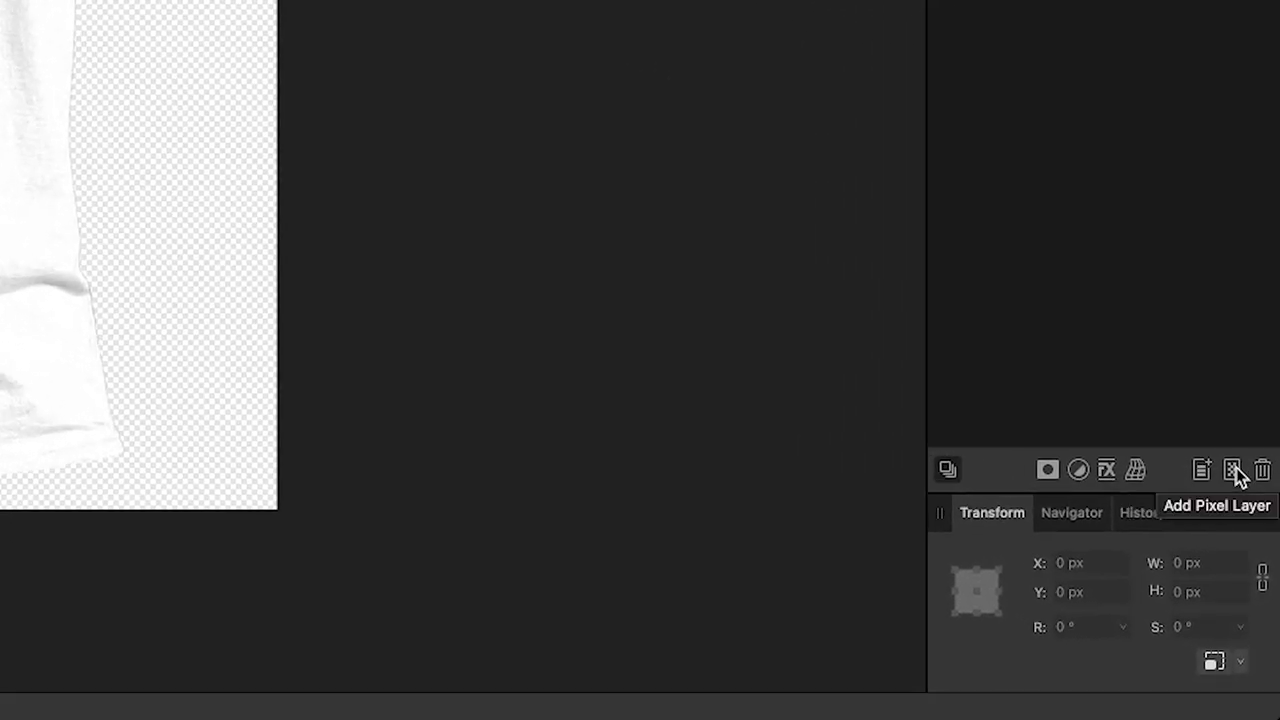
- Add a top pixel layer and flood-fill it with pure red FF0300 in the Pixel Persona
click(1234, 472)
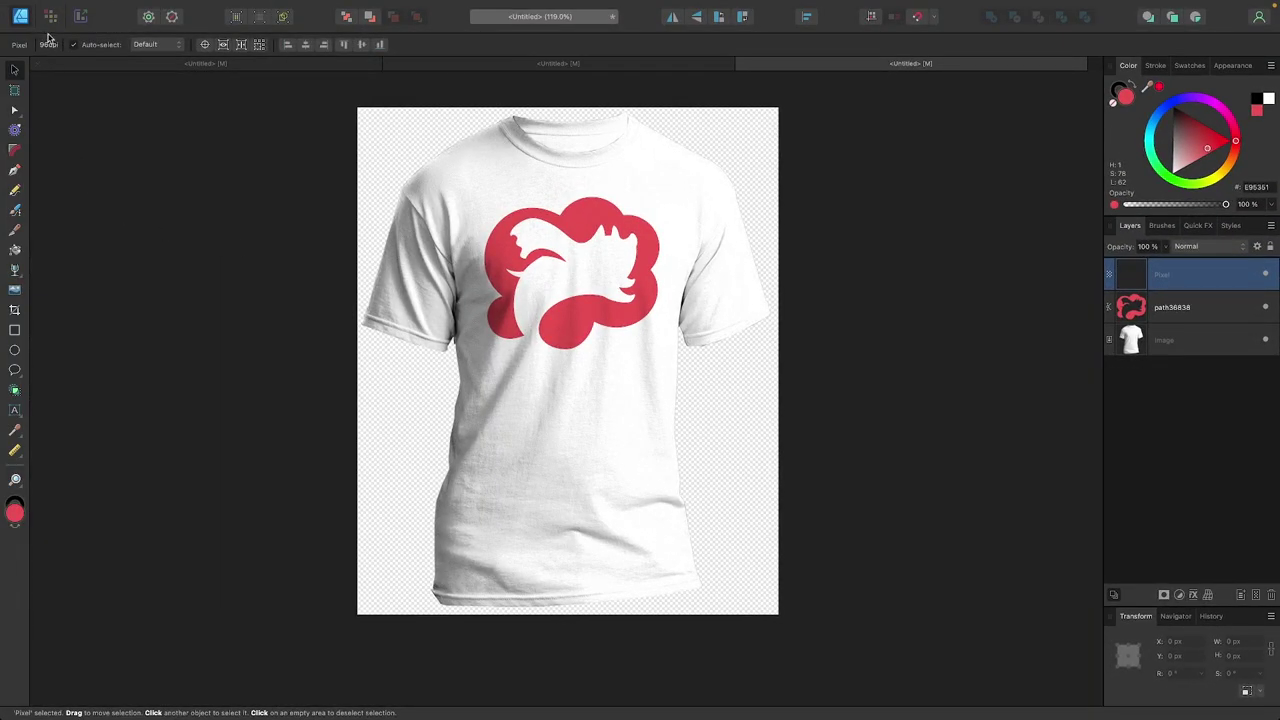
click(50, 17)
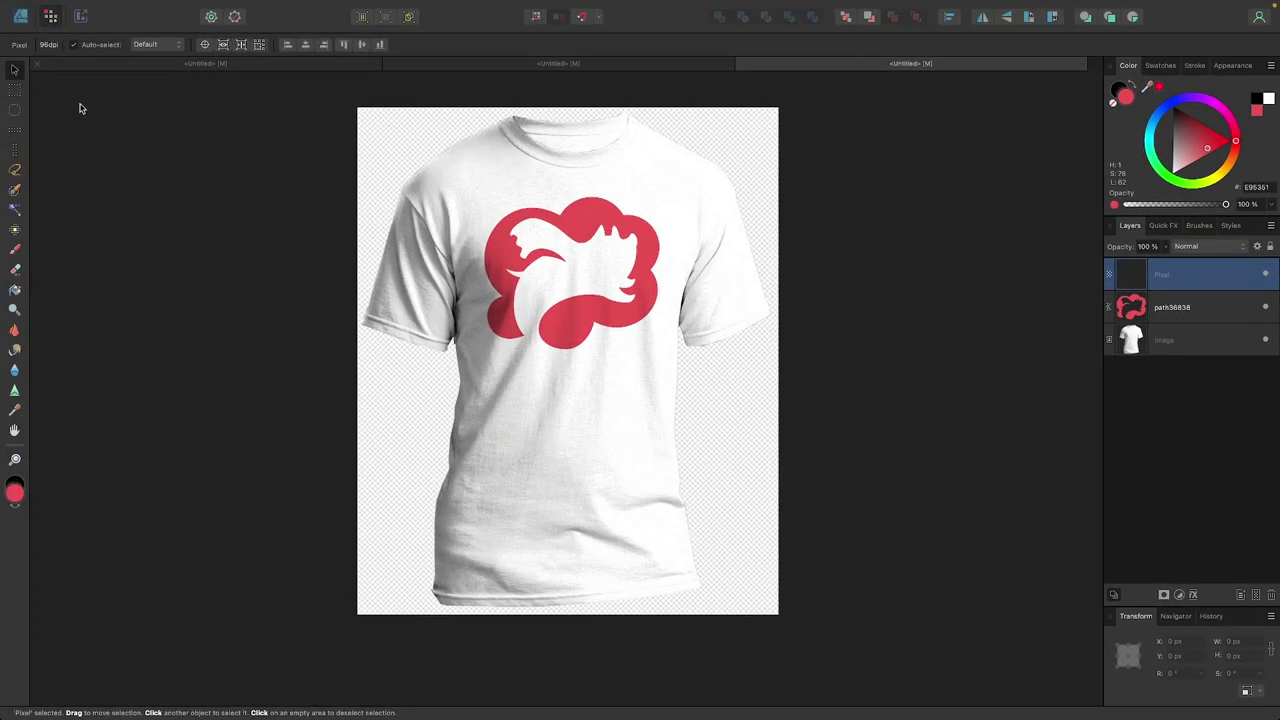
click(15, 291)
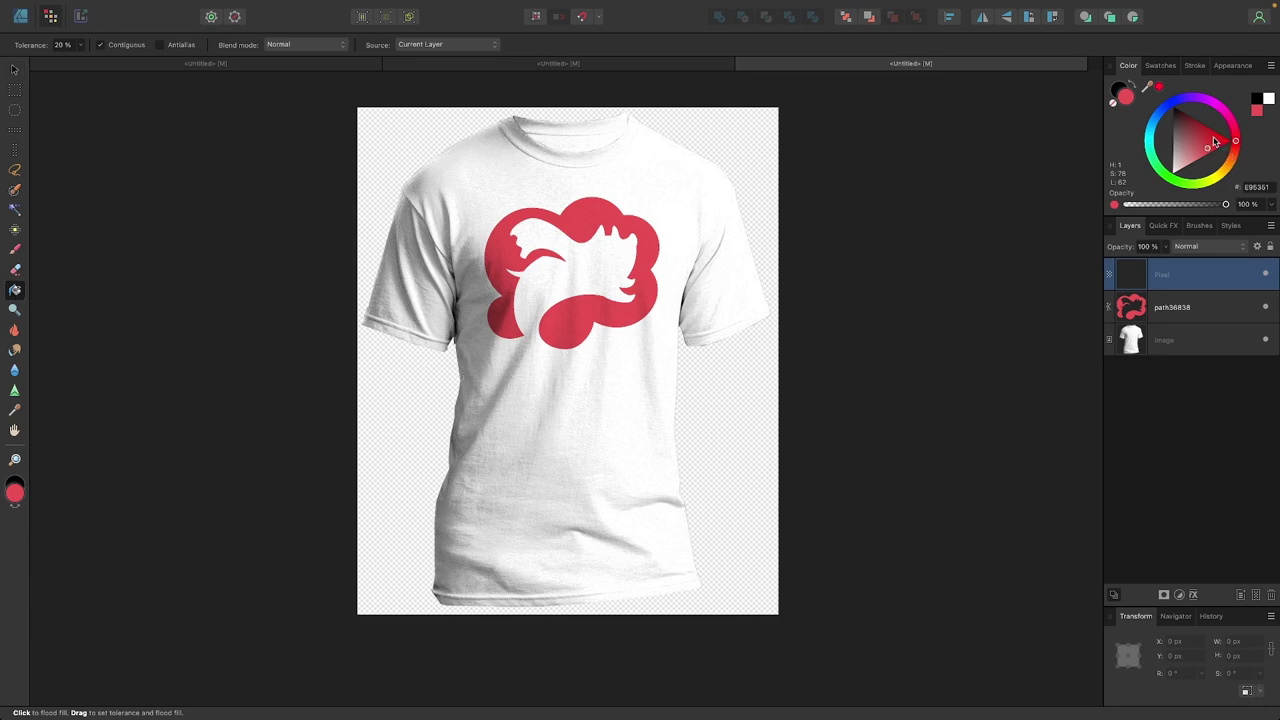
drag(1215, 141, 1238, 146)
click(752, 125)
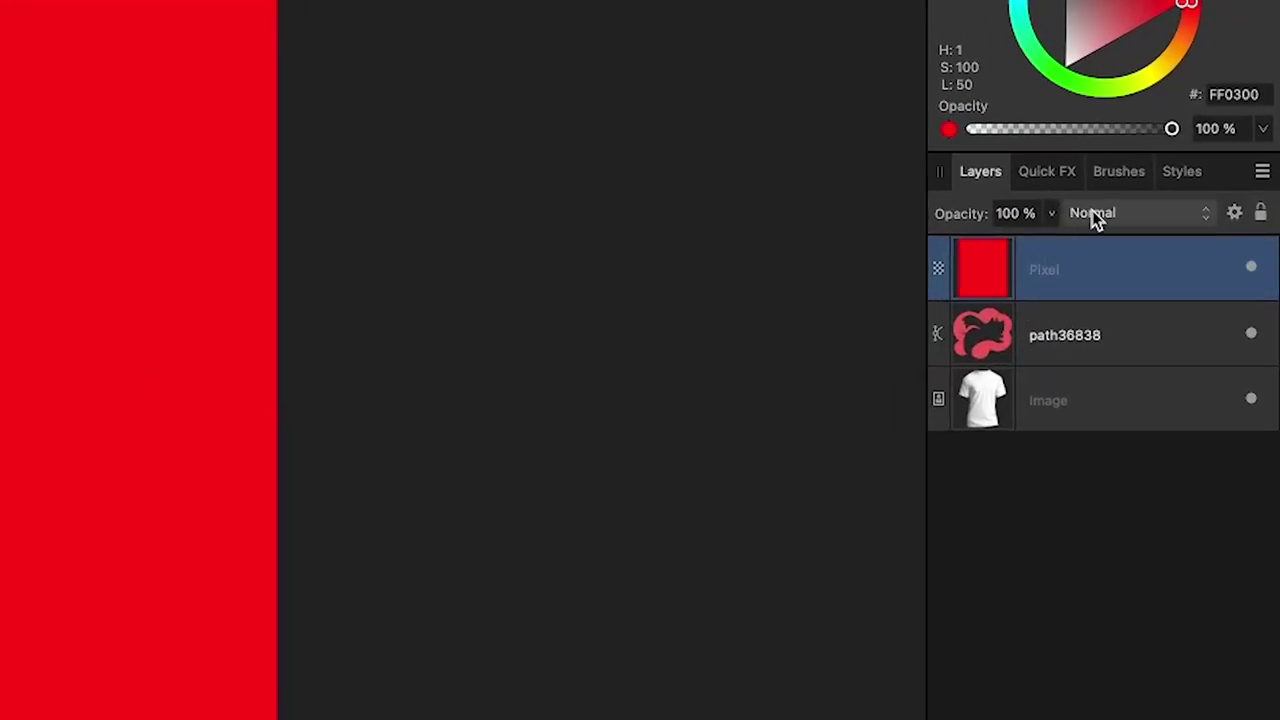
- Set the red Pixel layer's blend mode to Darken
click(1187, 247)
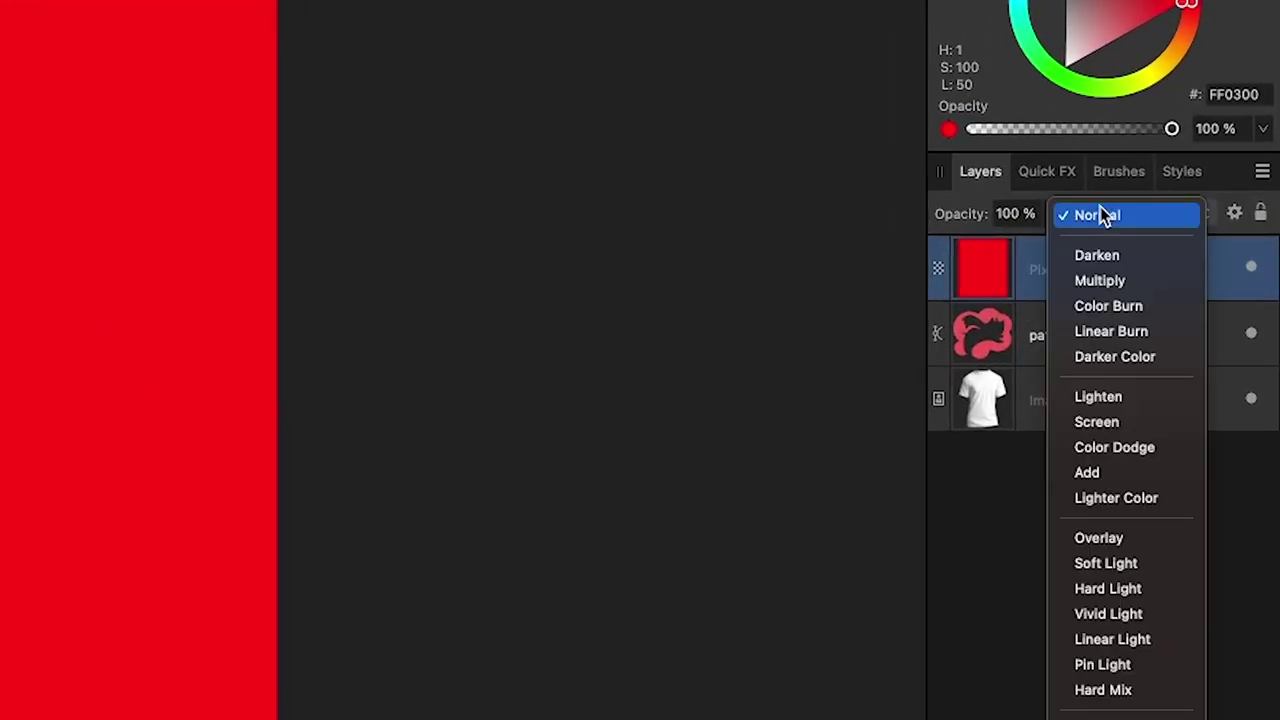
click(1097, 257)
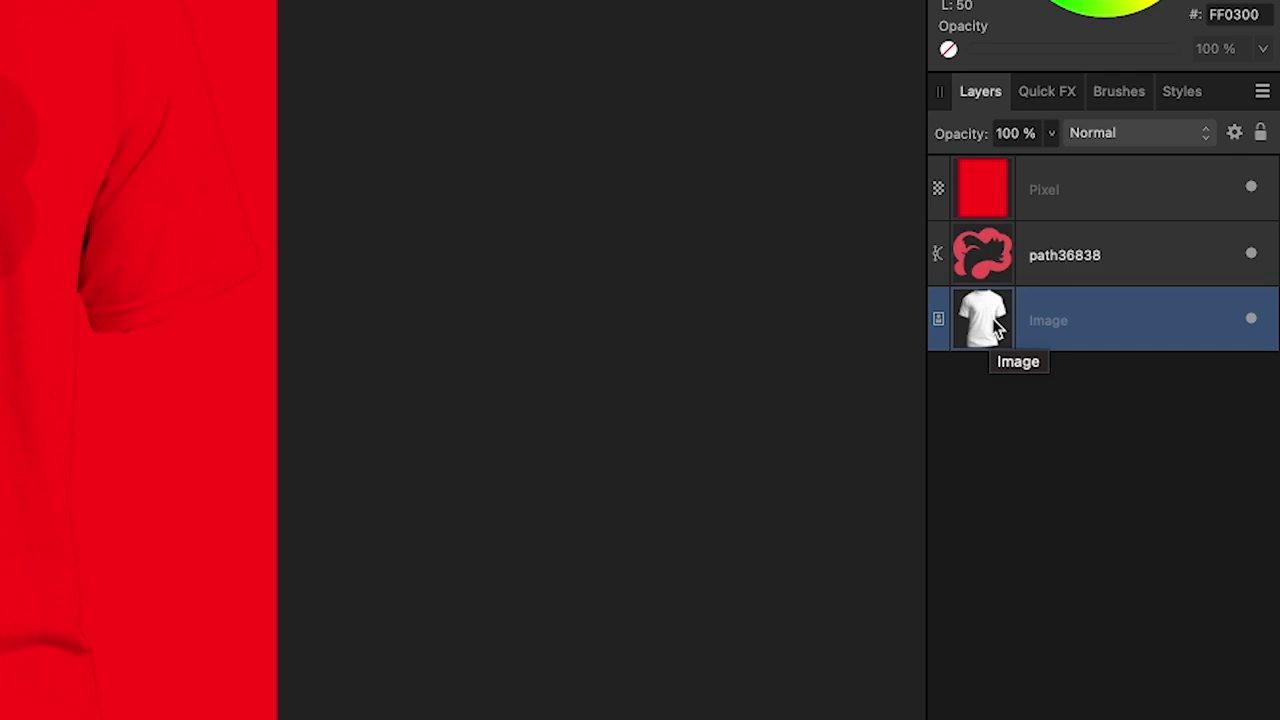
- Select the shirt outline, invert it, delete the red outside the shirt, and deselect
ctrl+click(995, 330)
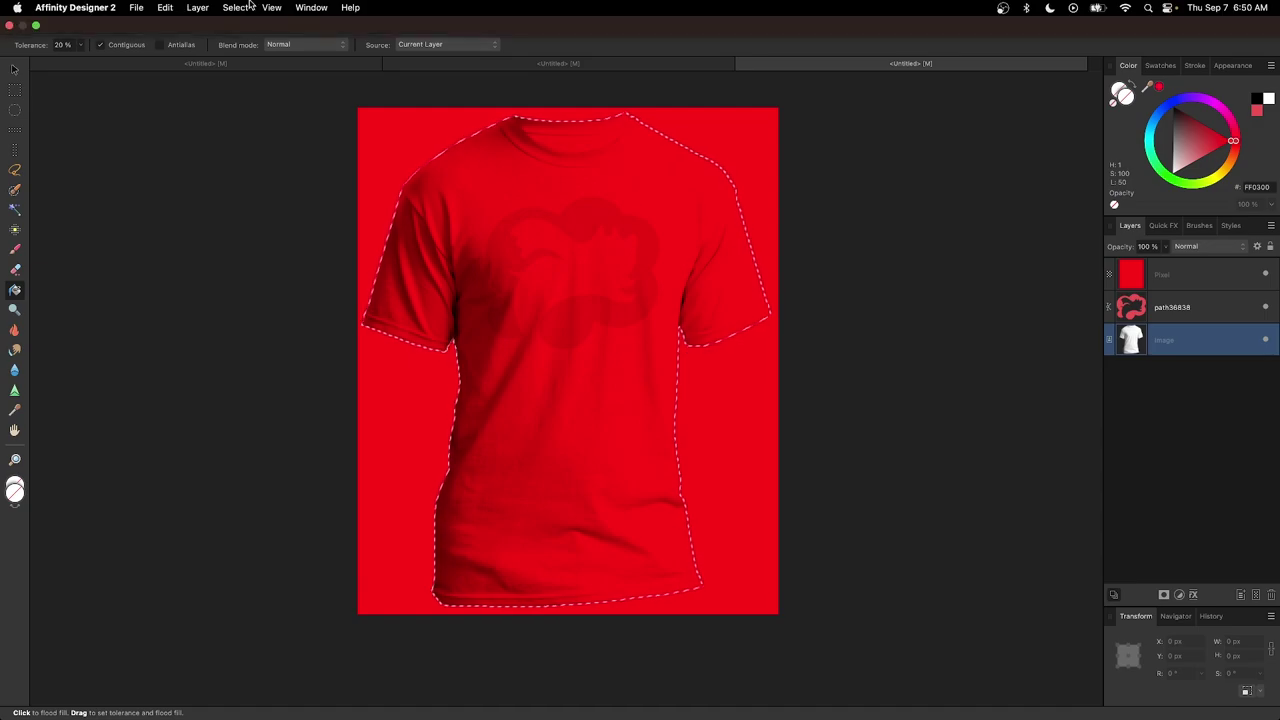
click(245, 9)
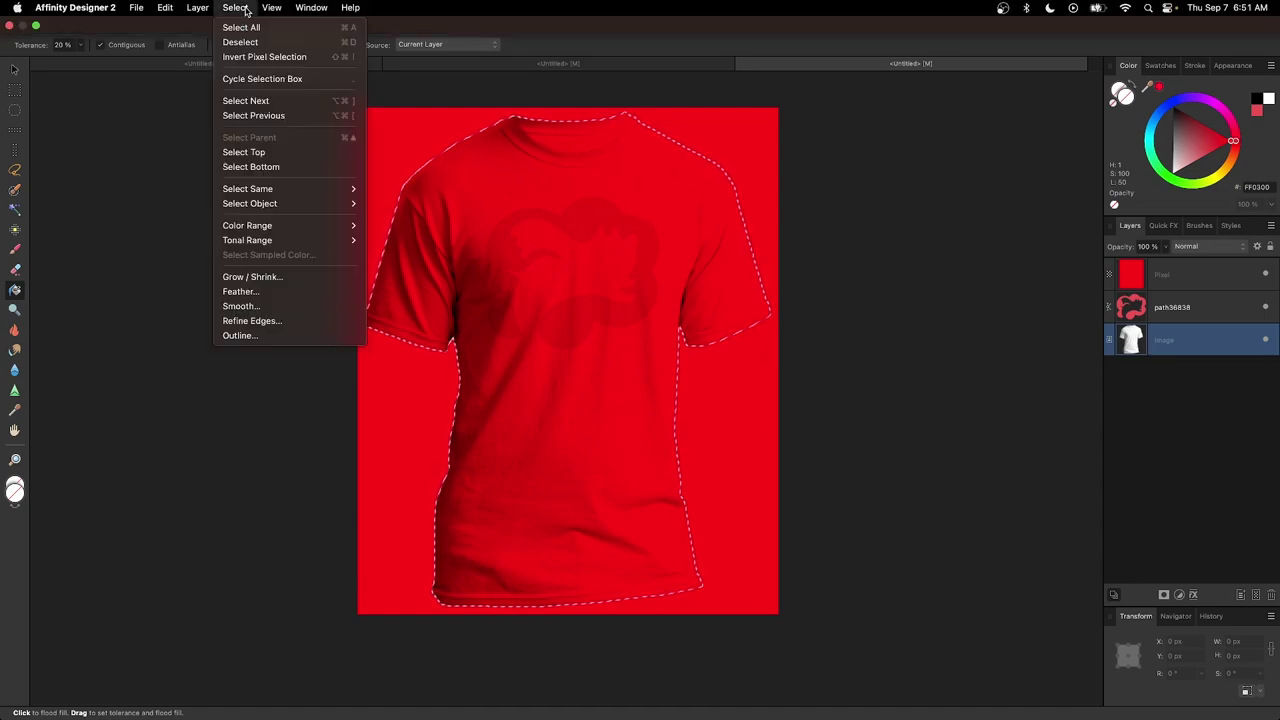
click(264, 57)
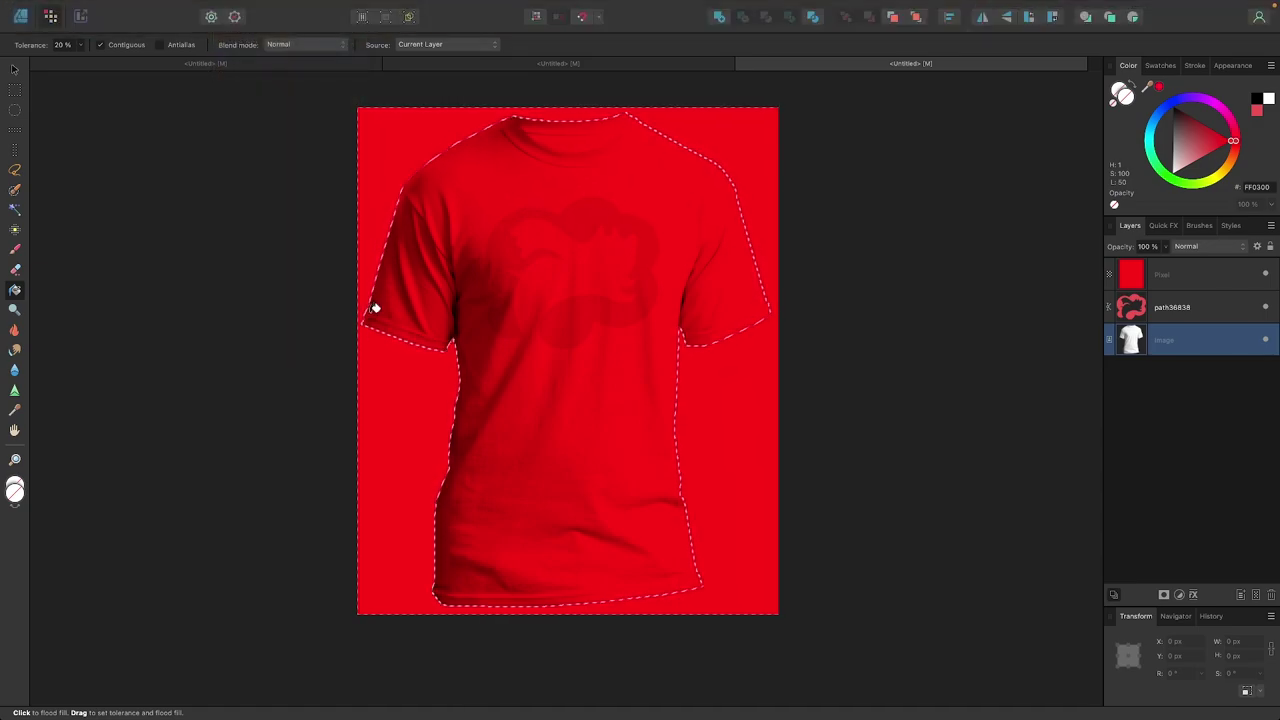
click(1218, 280)
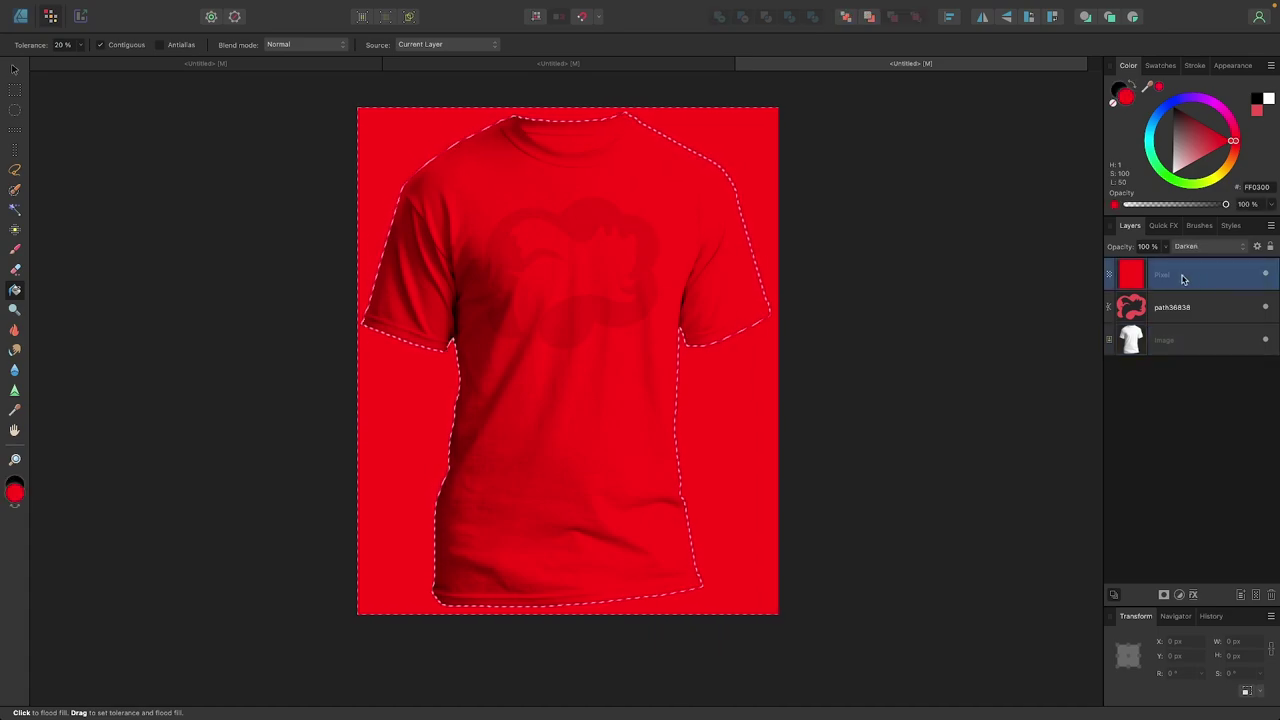
key(Delete)
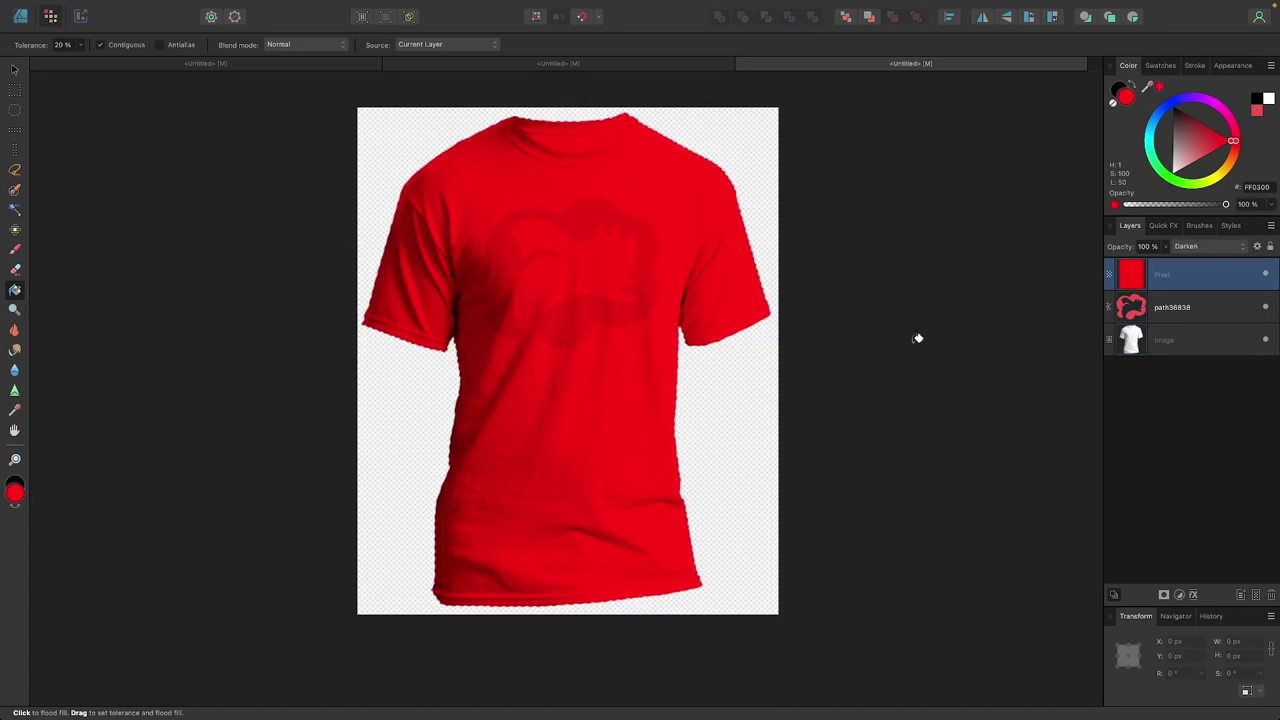
key(ctrl+d)
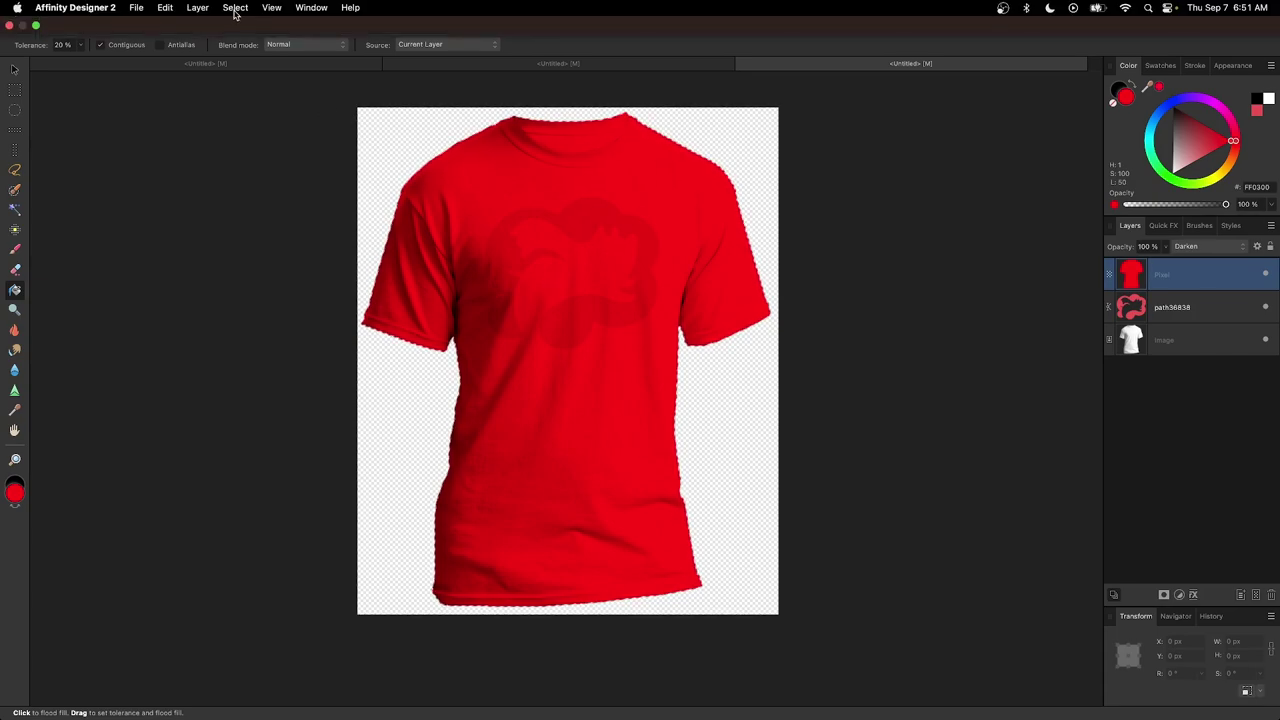
click(235, 8)
click(239, 43)
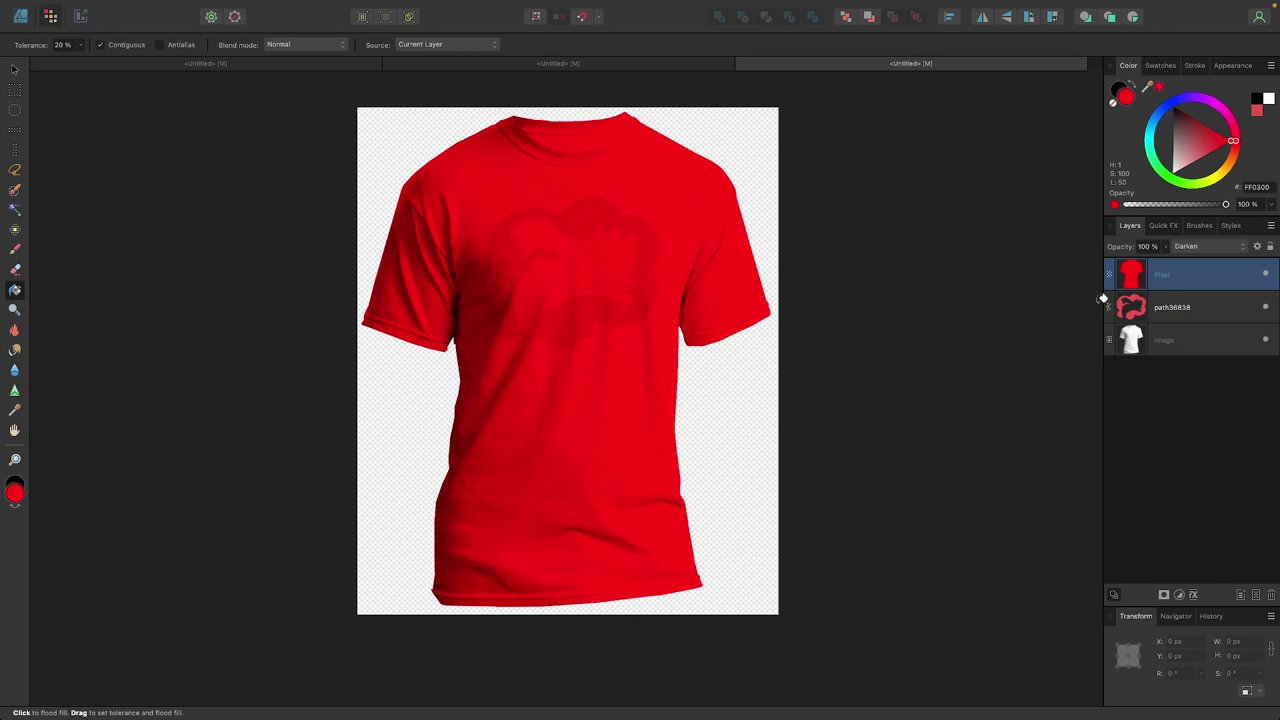
- In the Designer persona, set the path36838 logo's fill to white FFFFFF
click(1161, 312)
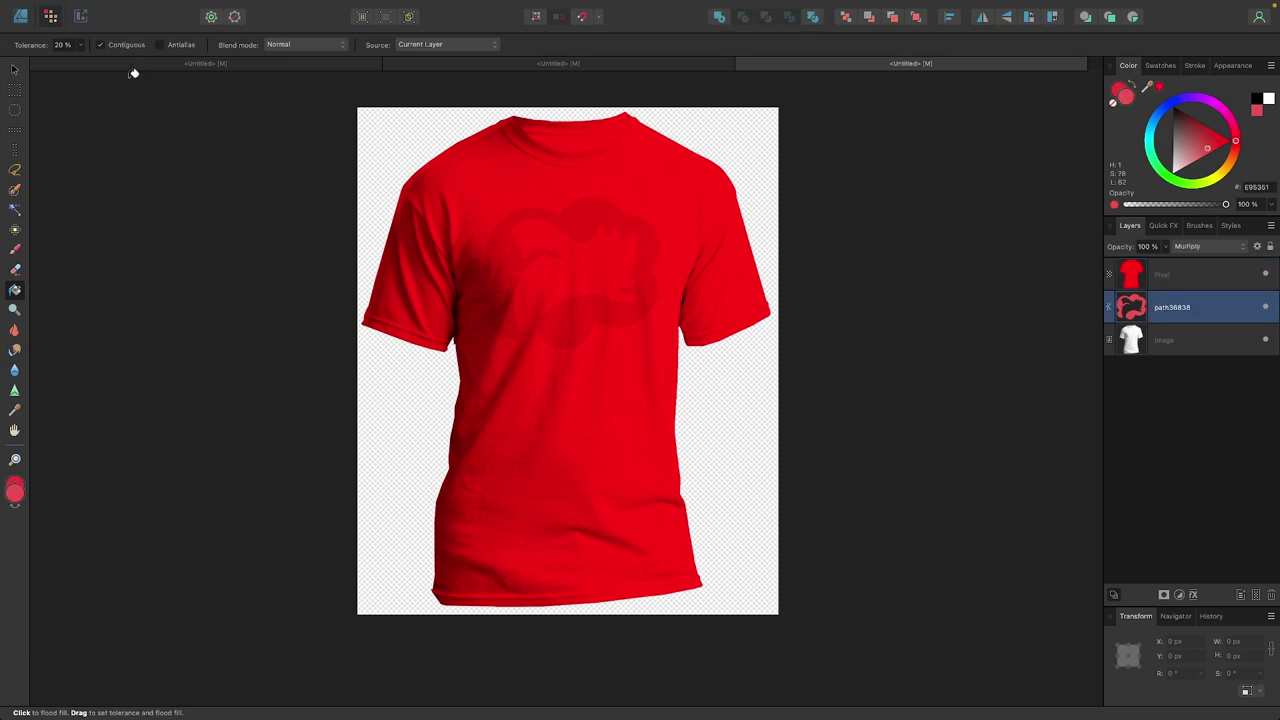
click(20, 16)
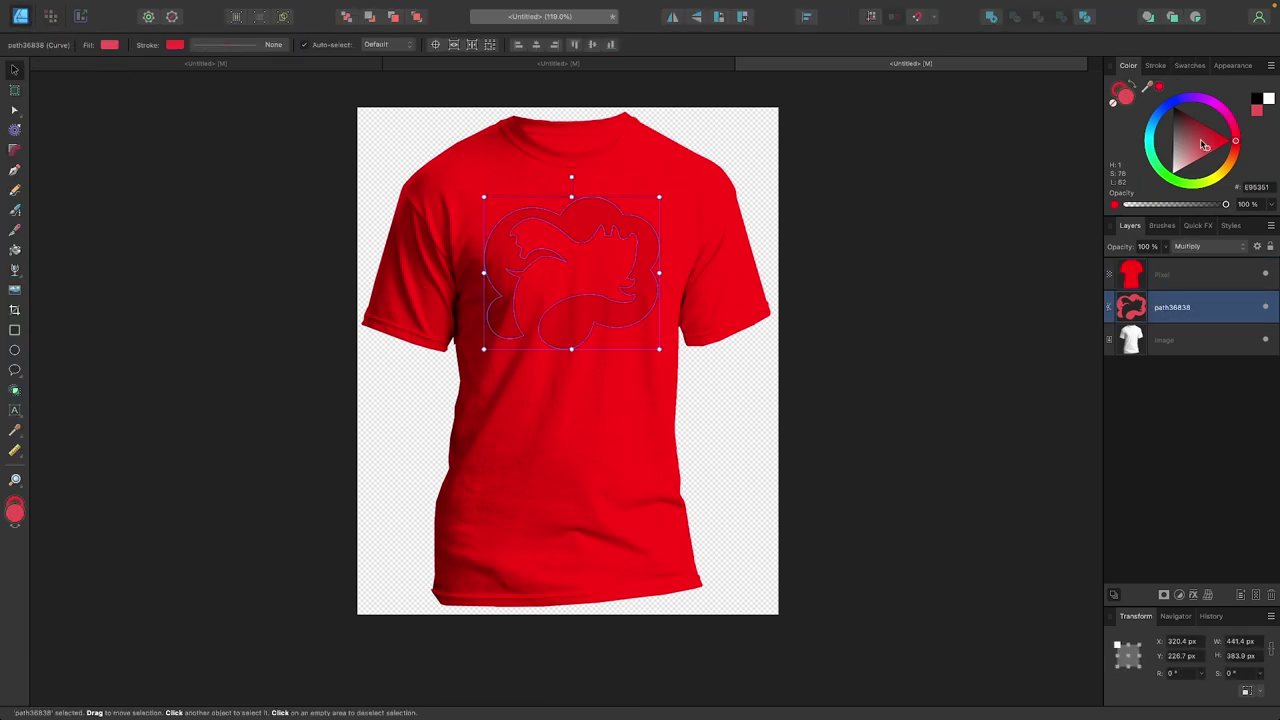
drag(1205, 145, 1174, 110)
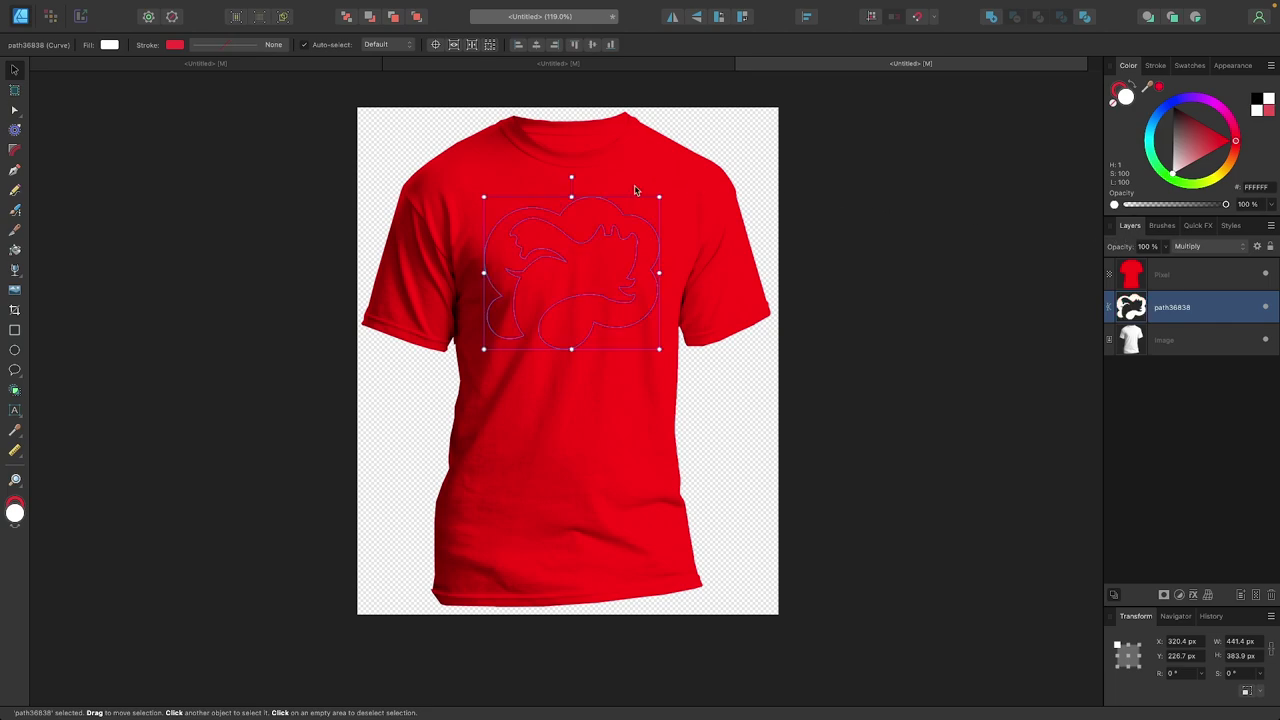
scroll(592, 277, up, 3)
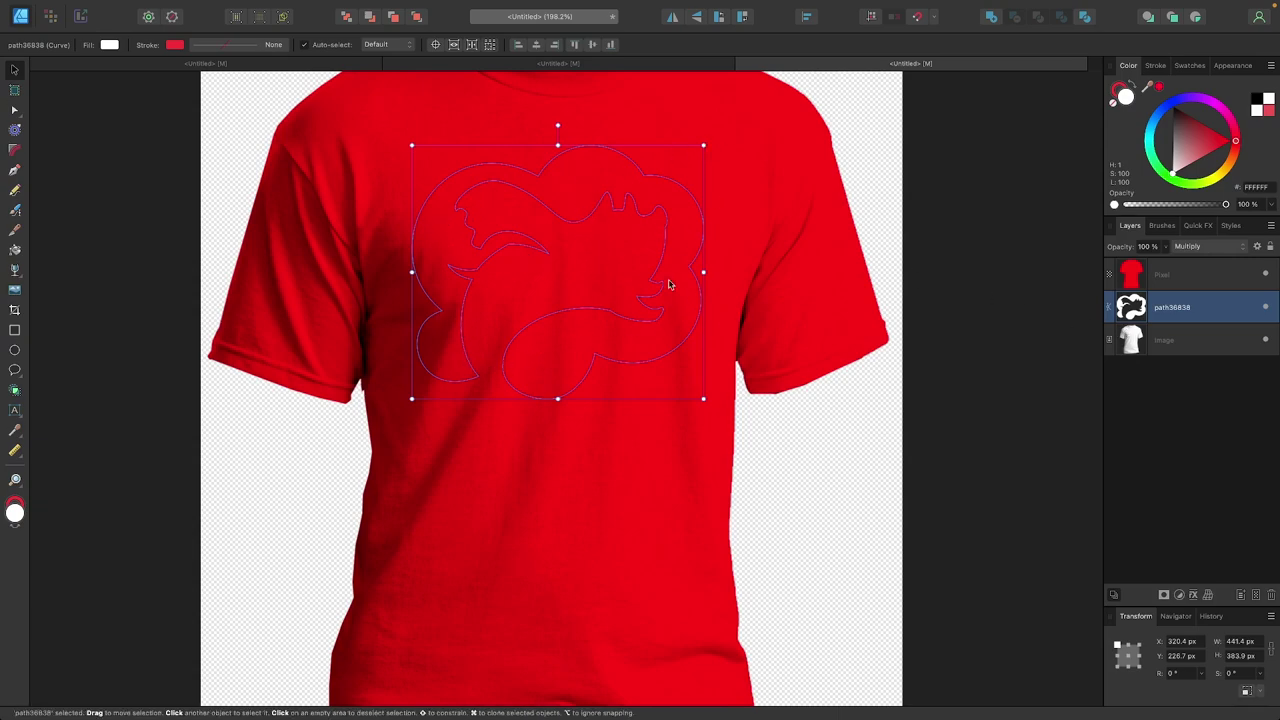
- Load the logo shape as a selection, fill it white on the red Pixel layer, then deselect
click(53, 18)
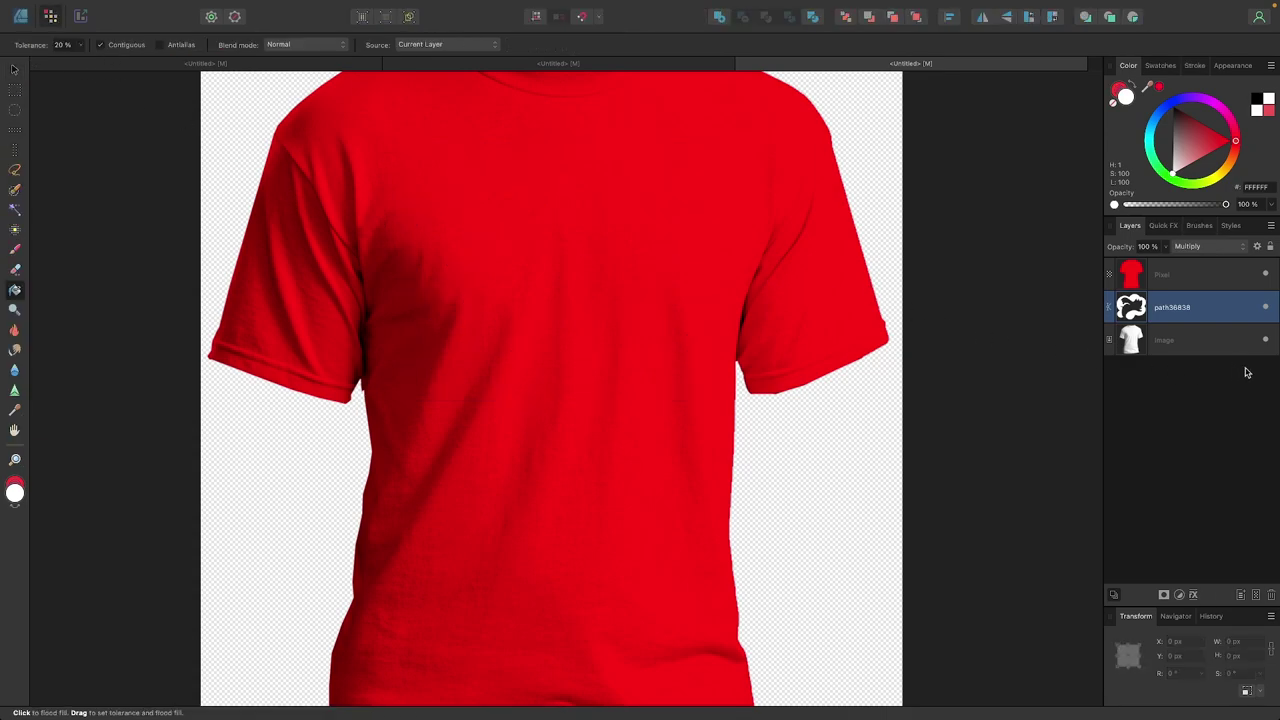
super+click(1133, 315)
click(1167, 284)
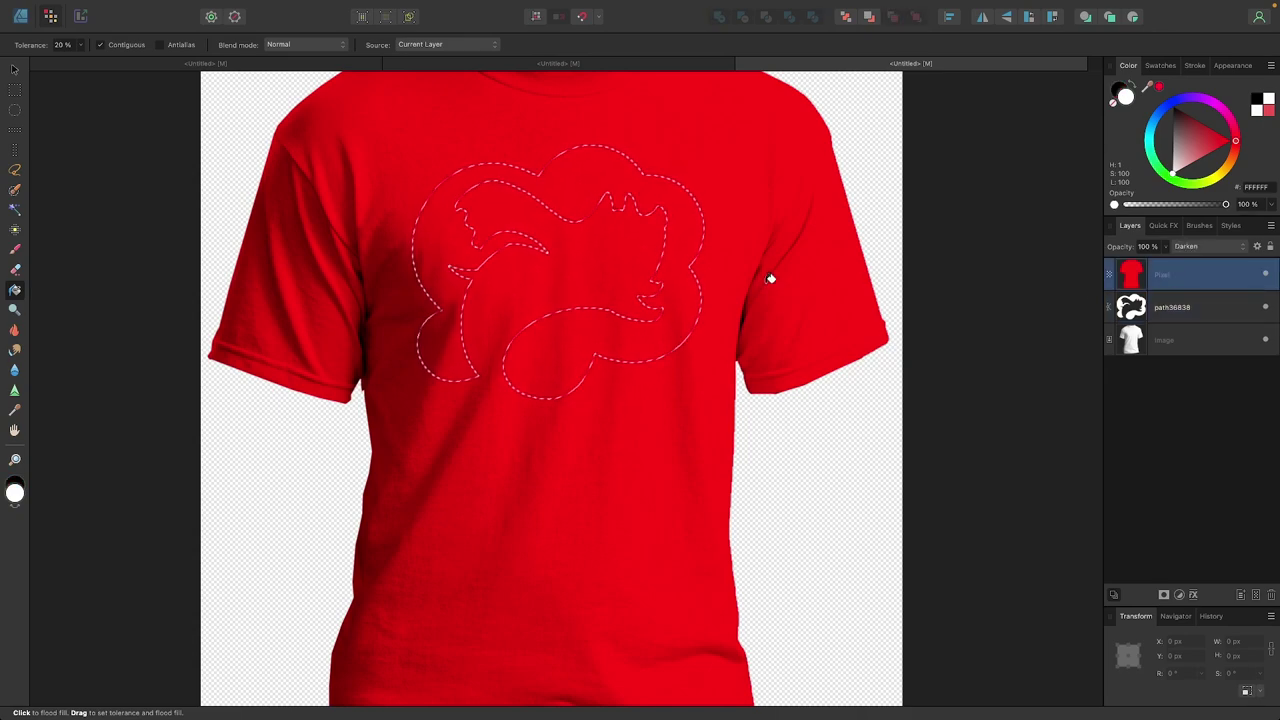
key(alt+BackSpace)
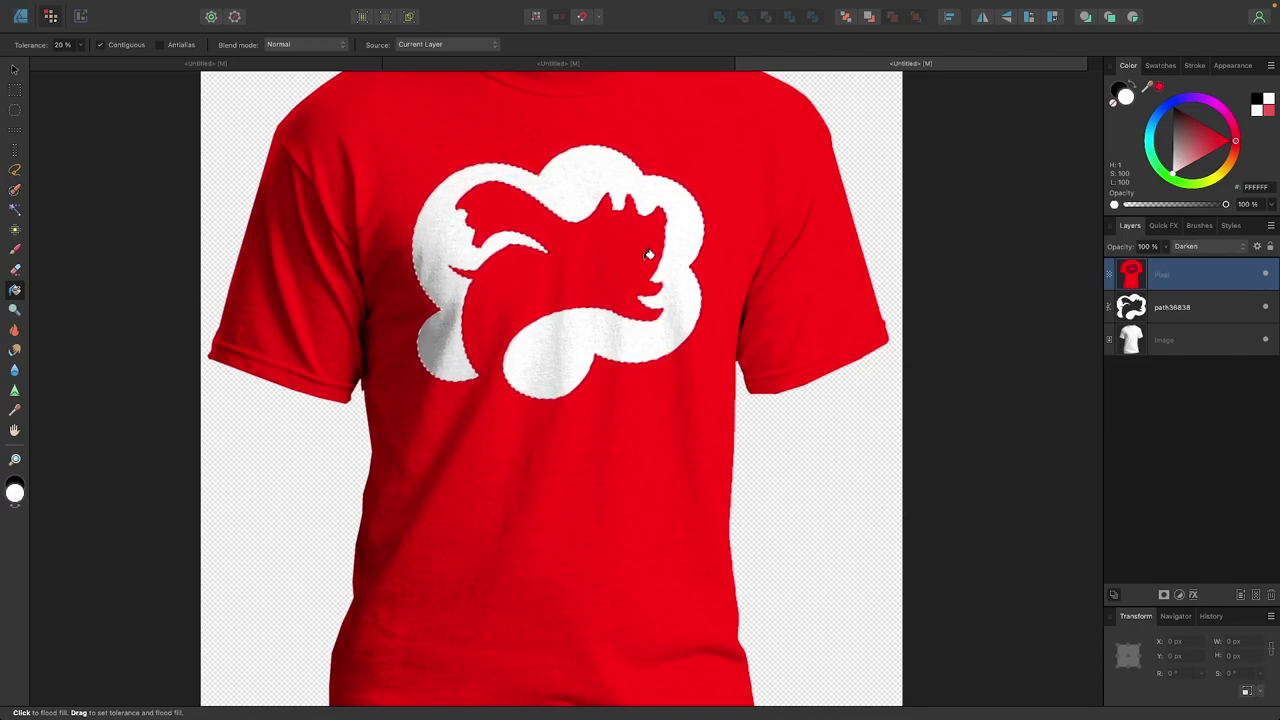
key(super+0)
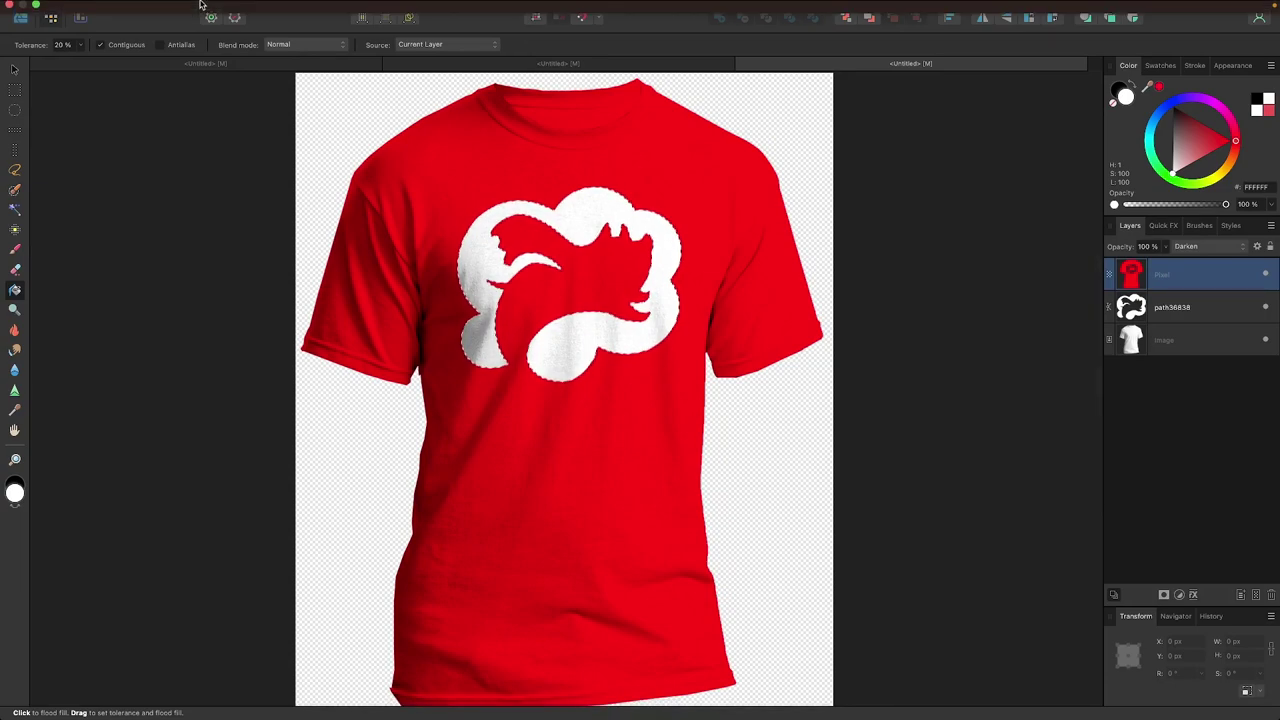
click(235, 7)
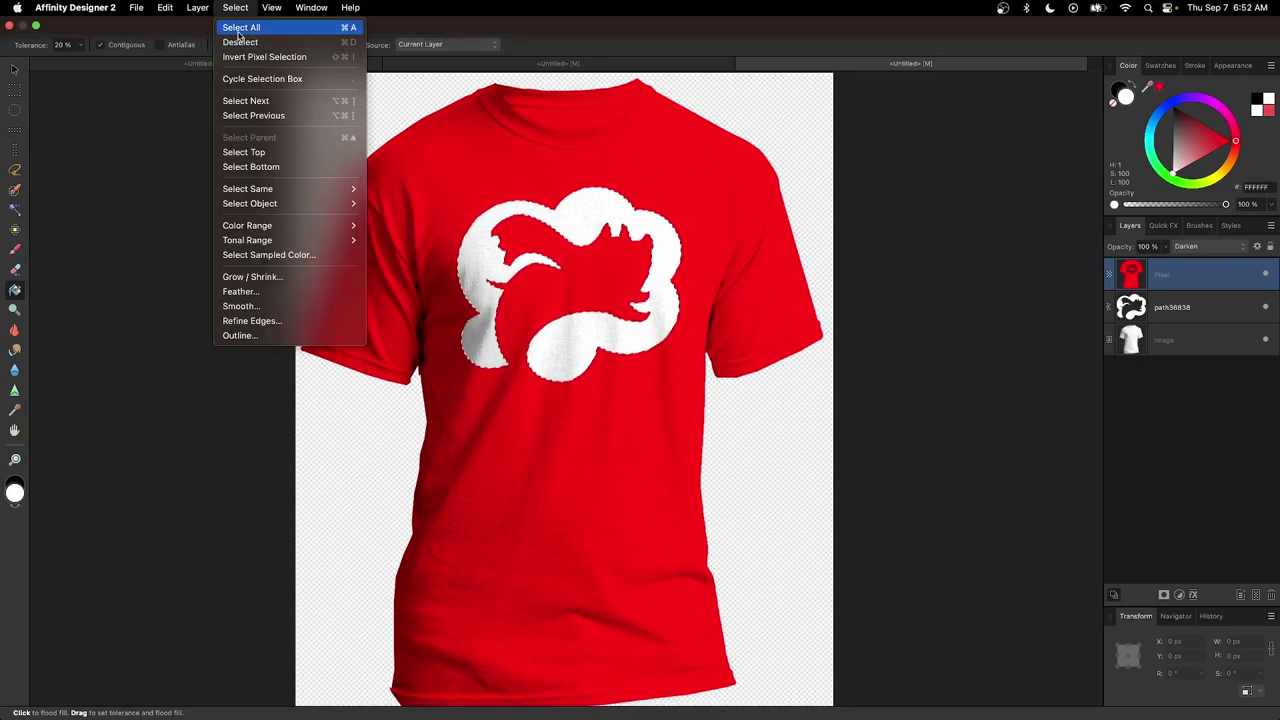
click(240, 42)
scroll(863, 300, down, 3)
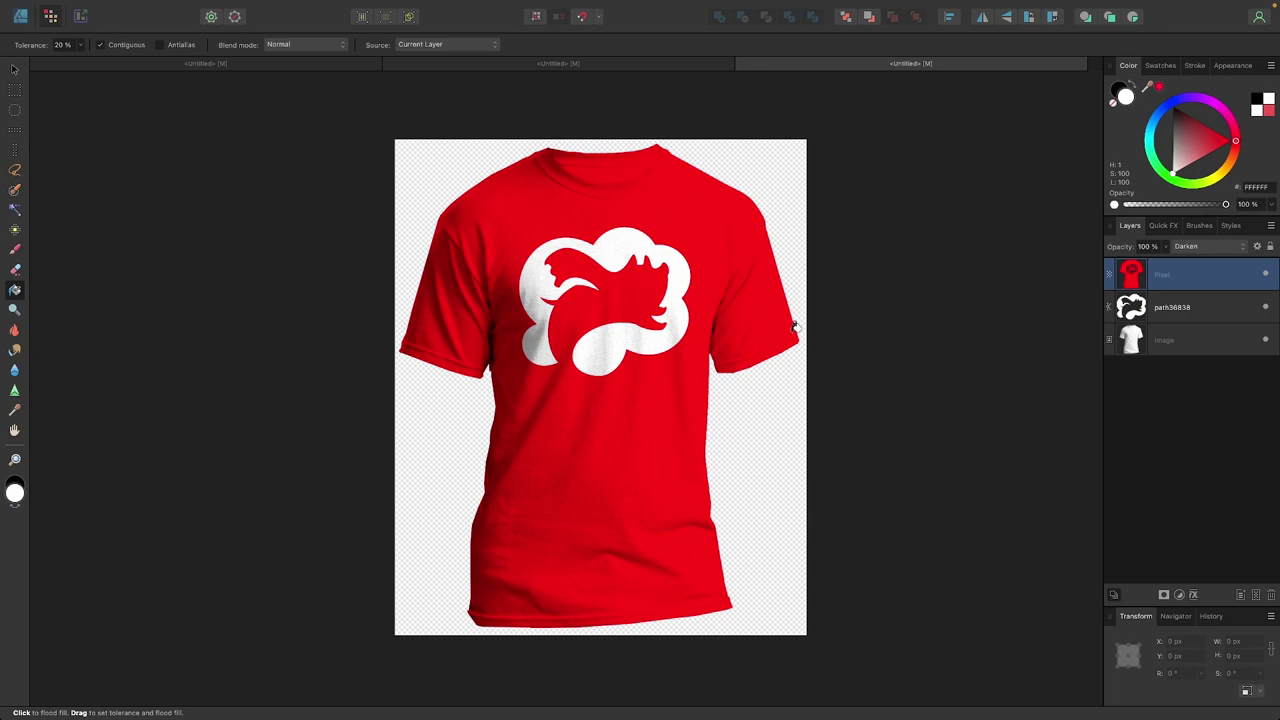
- Add a Brightness and Contrast adjustment to the shirt image with contrast lowered to -34%
scroll(760, 346, up, 2)
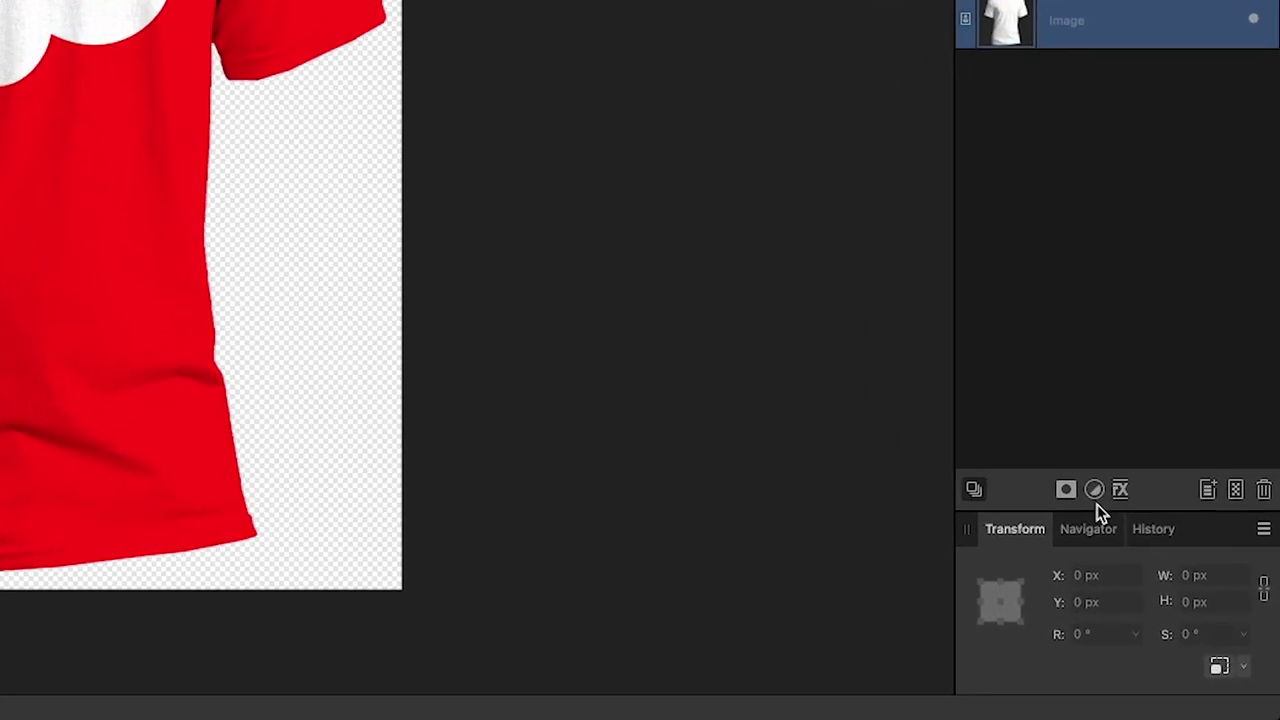
click(1180, 593)
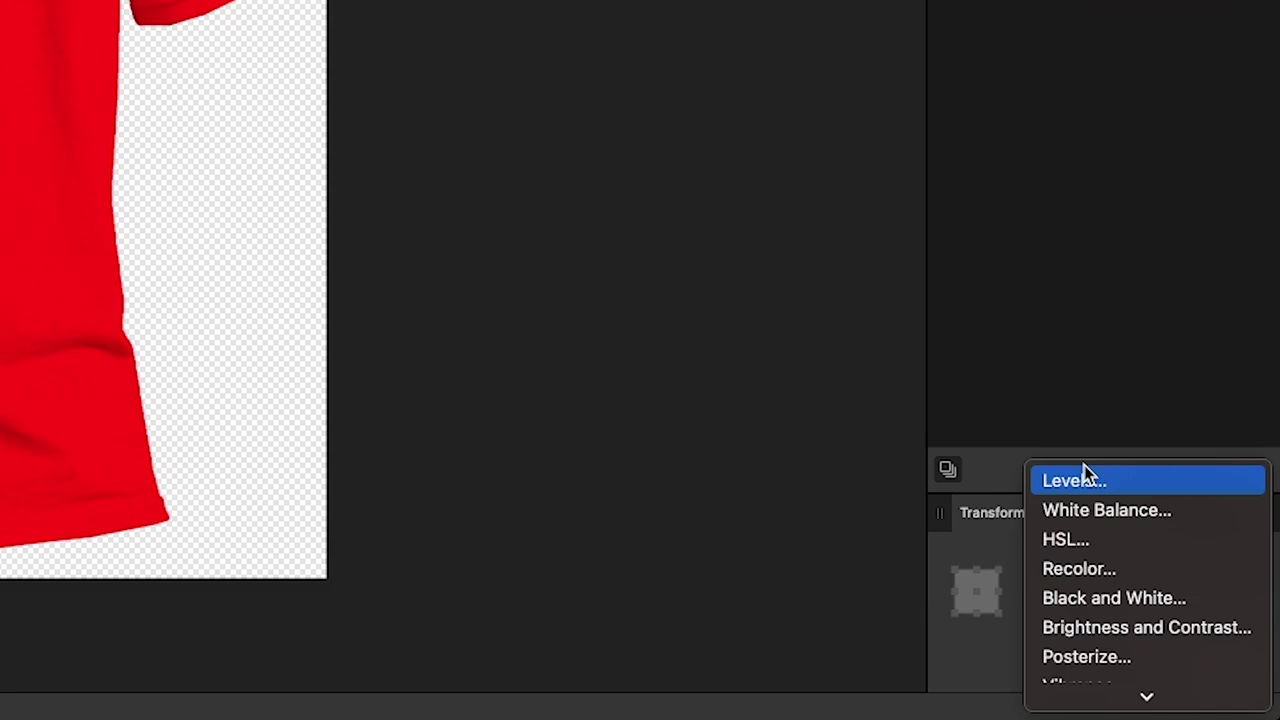
click(1140, 628)
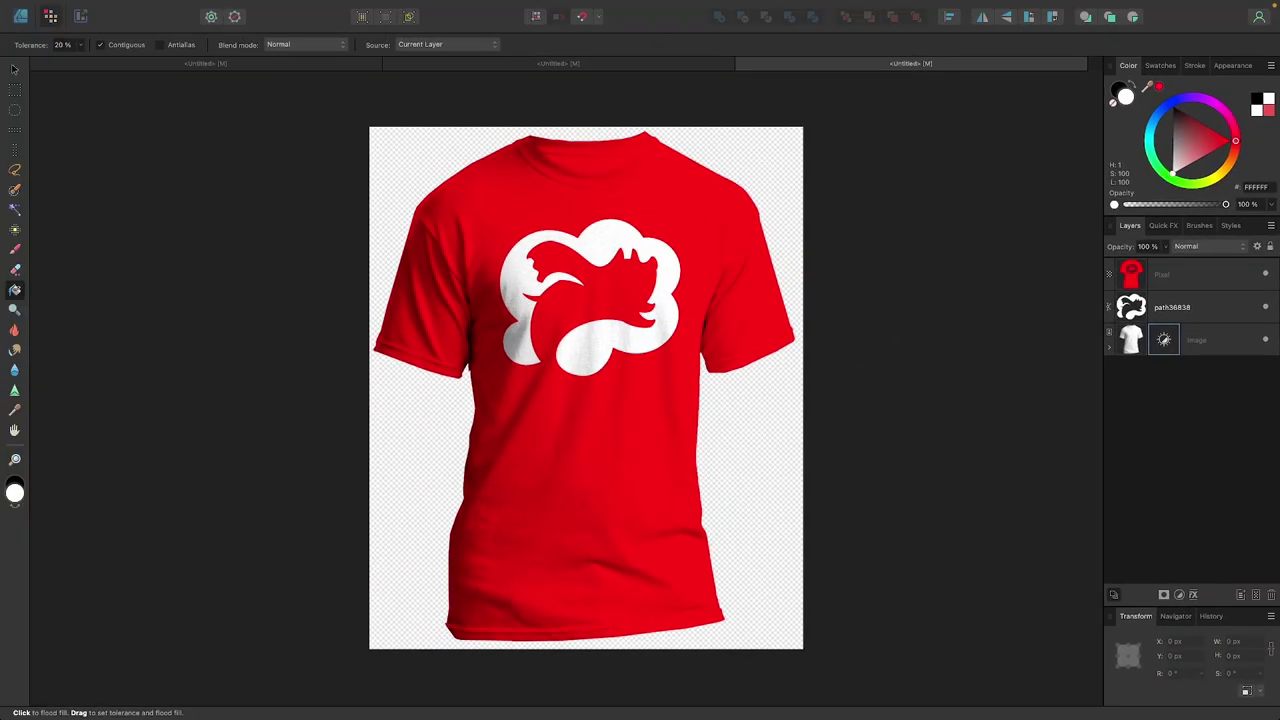
drag(783, 187, 908, 330)
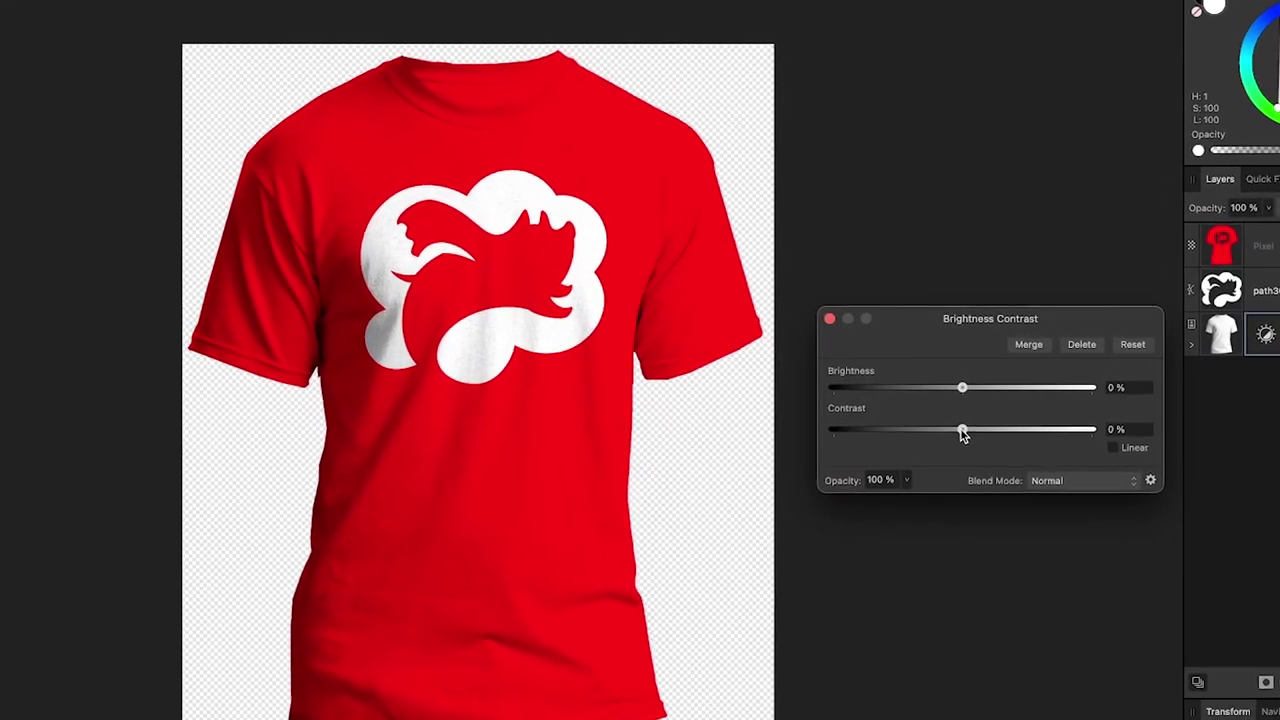
drag(946, 417, 924, 471)
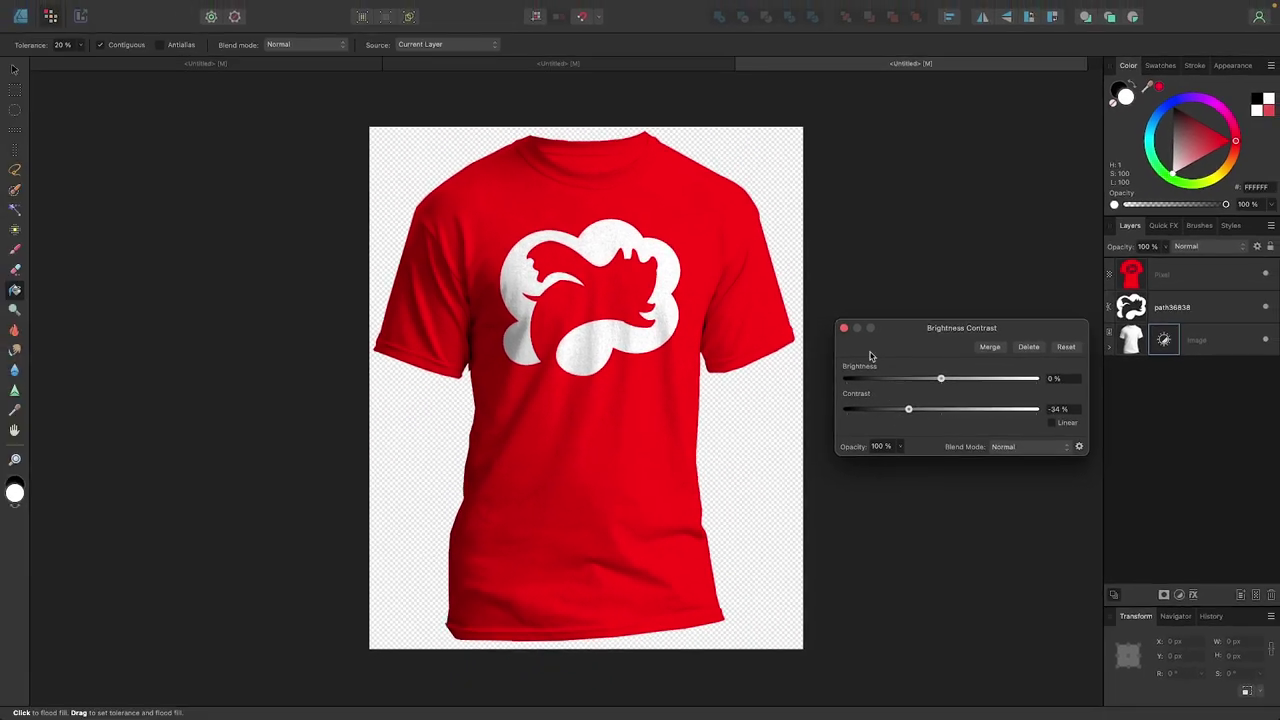
click(845, 329)
- Add a Levels adjustment to the Image layer with gamma raised to 1.28
click(1130, 346)
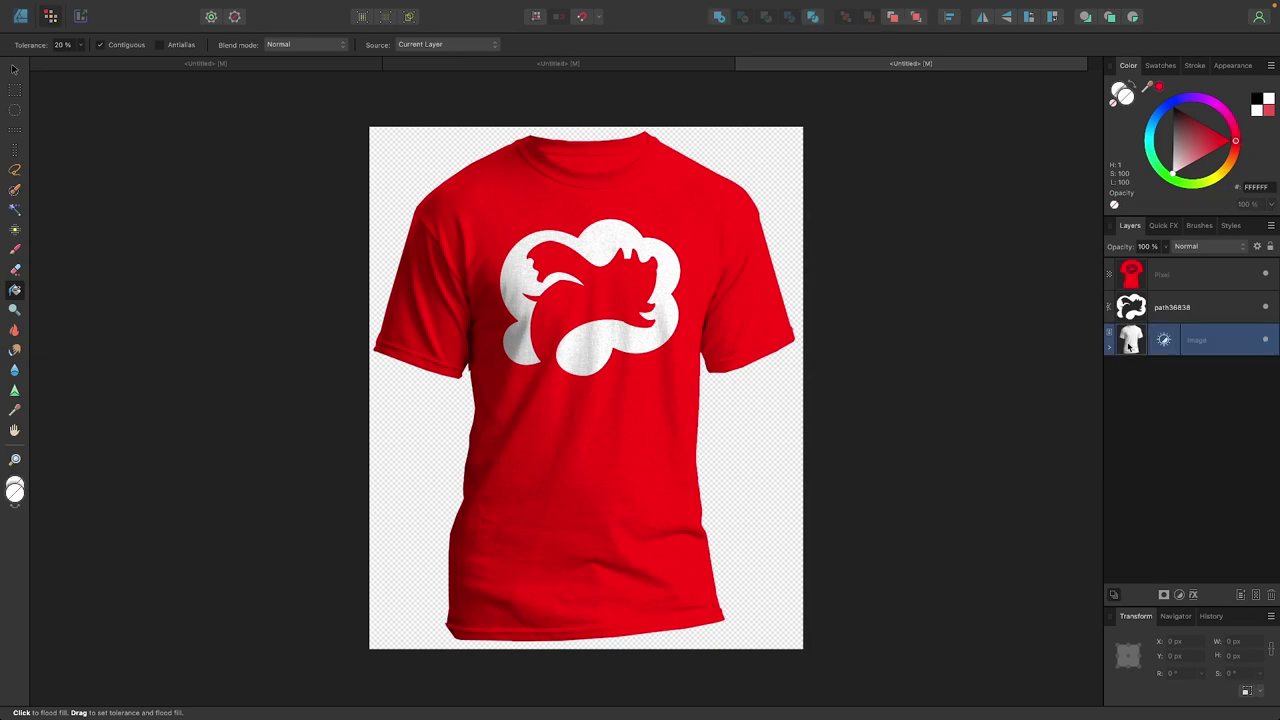
click(1175, 597)
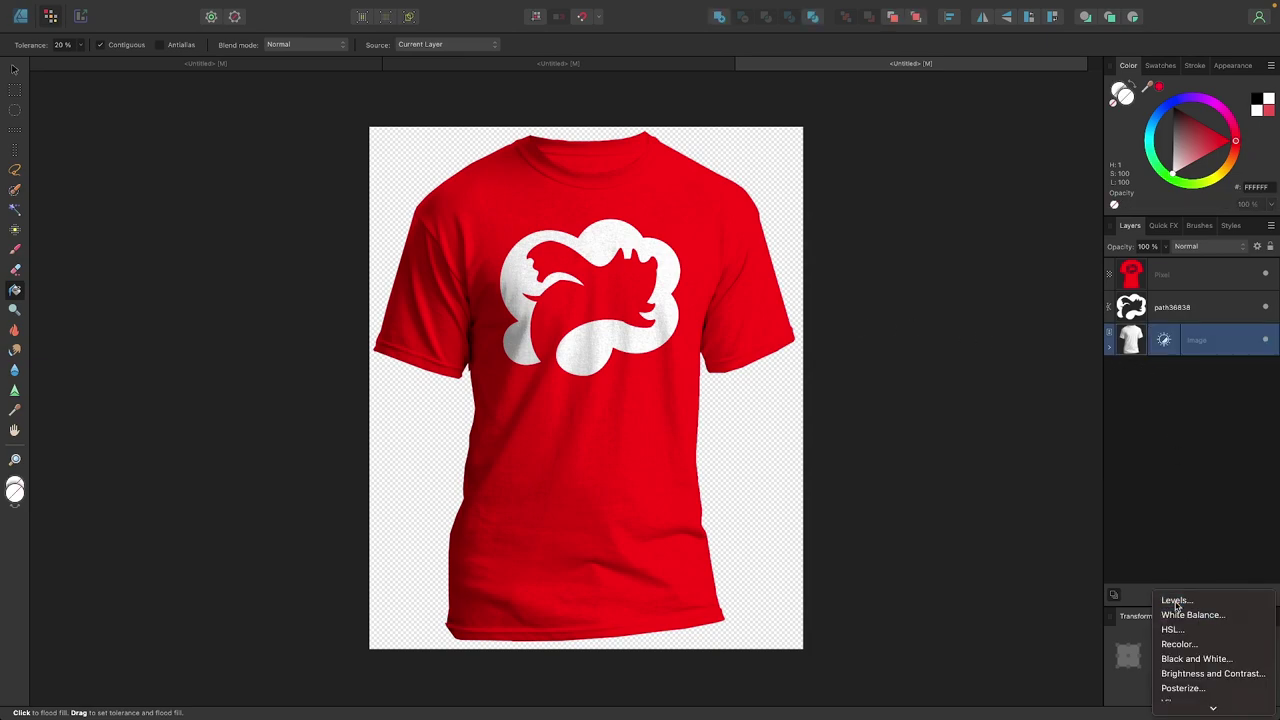
click(1177, 602)
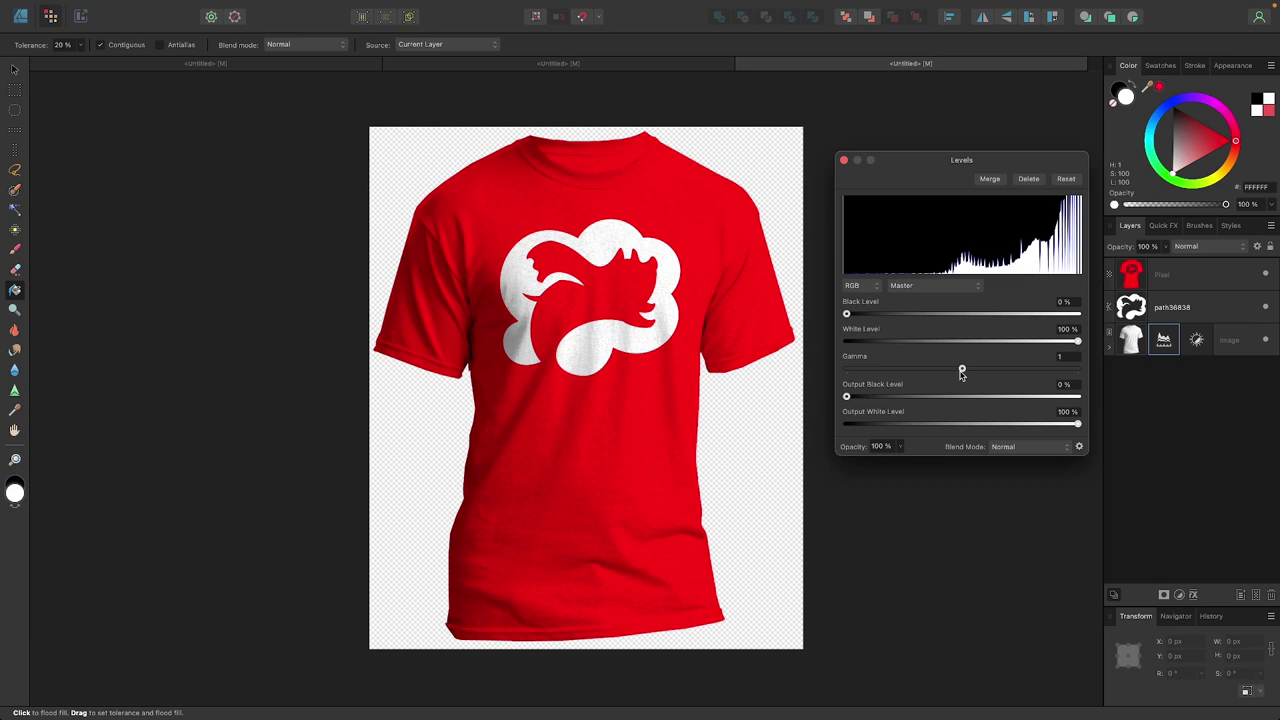
drag(962, 370, 995, 378)
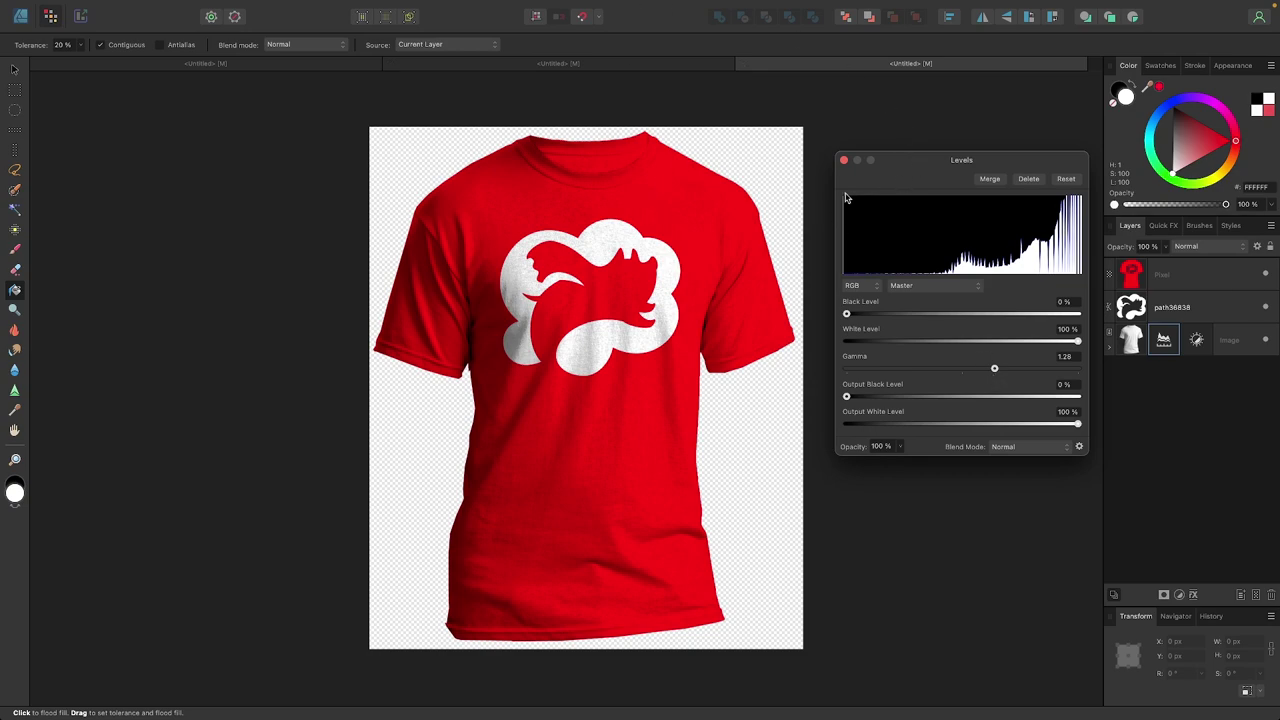
click(844, 160)
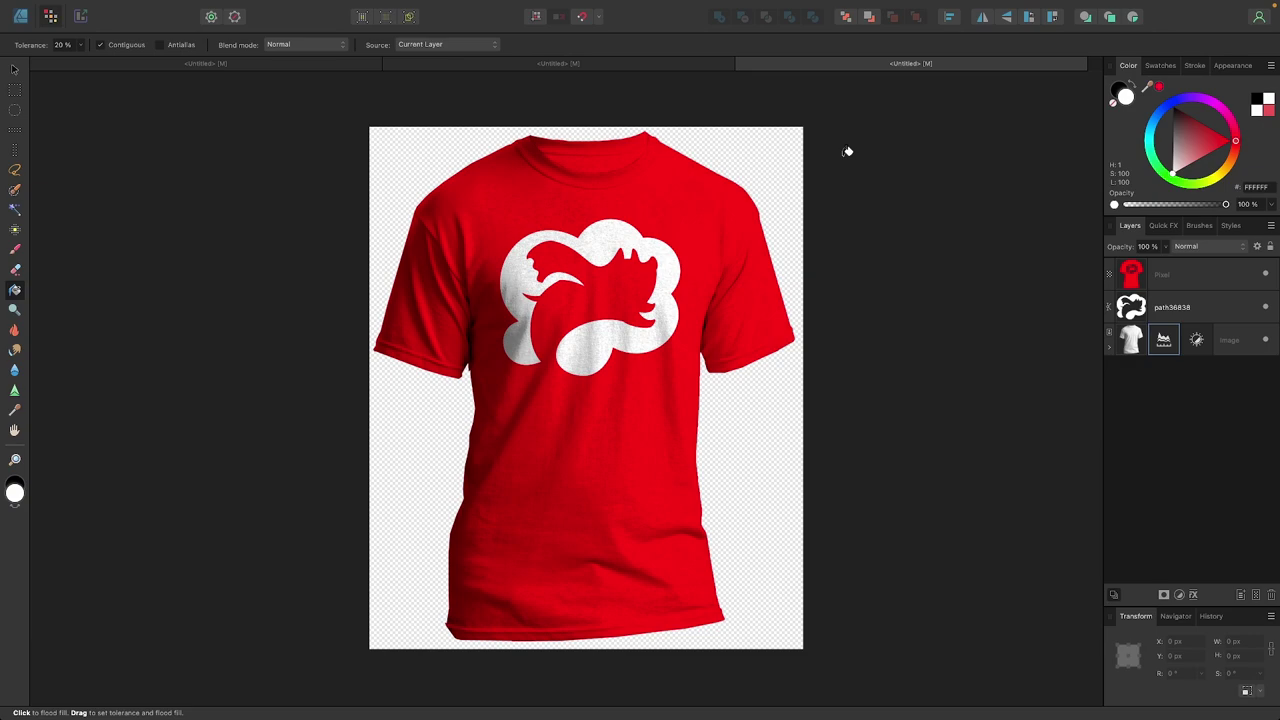
- Add a Recolor adjustment to the Pixel layer with hue about 303.5°, turning the shirt magenta
click(1140, 278)
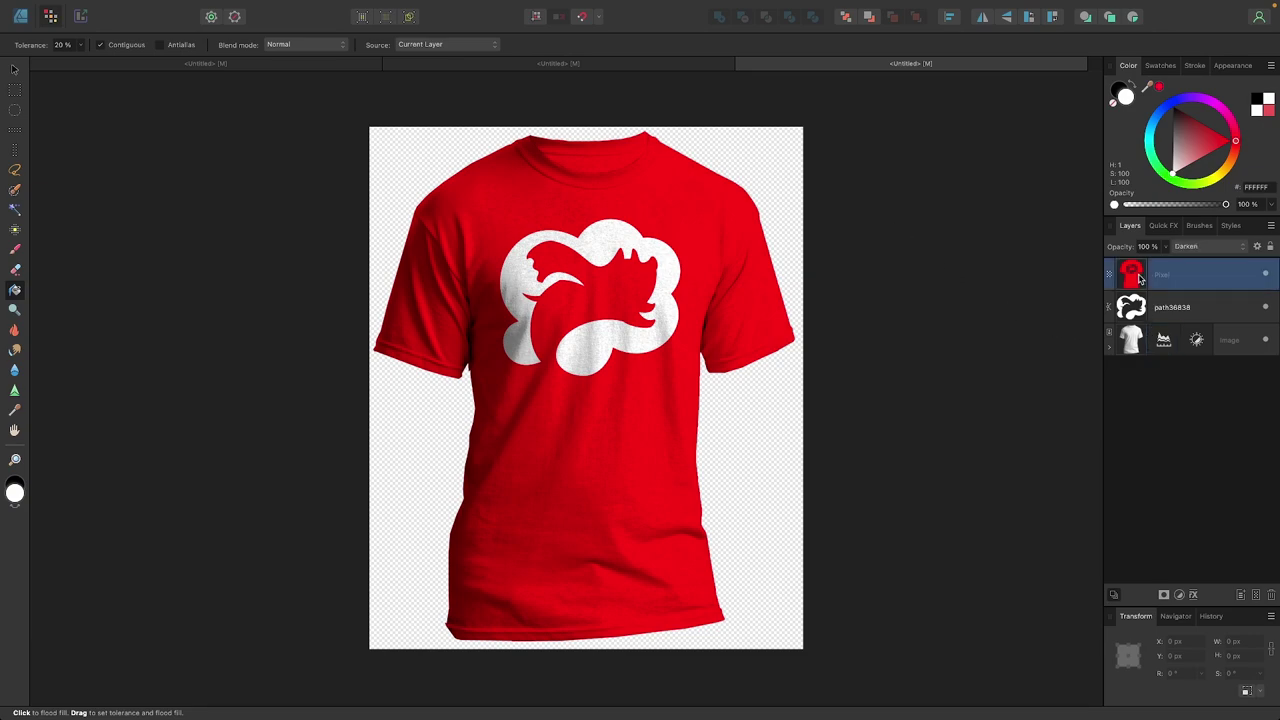
click(1180, 595)
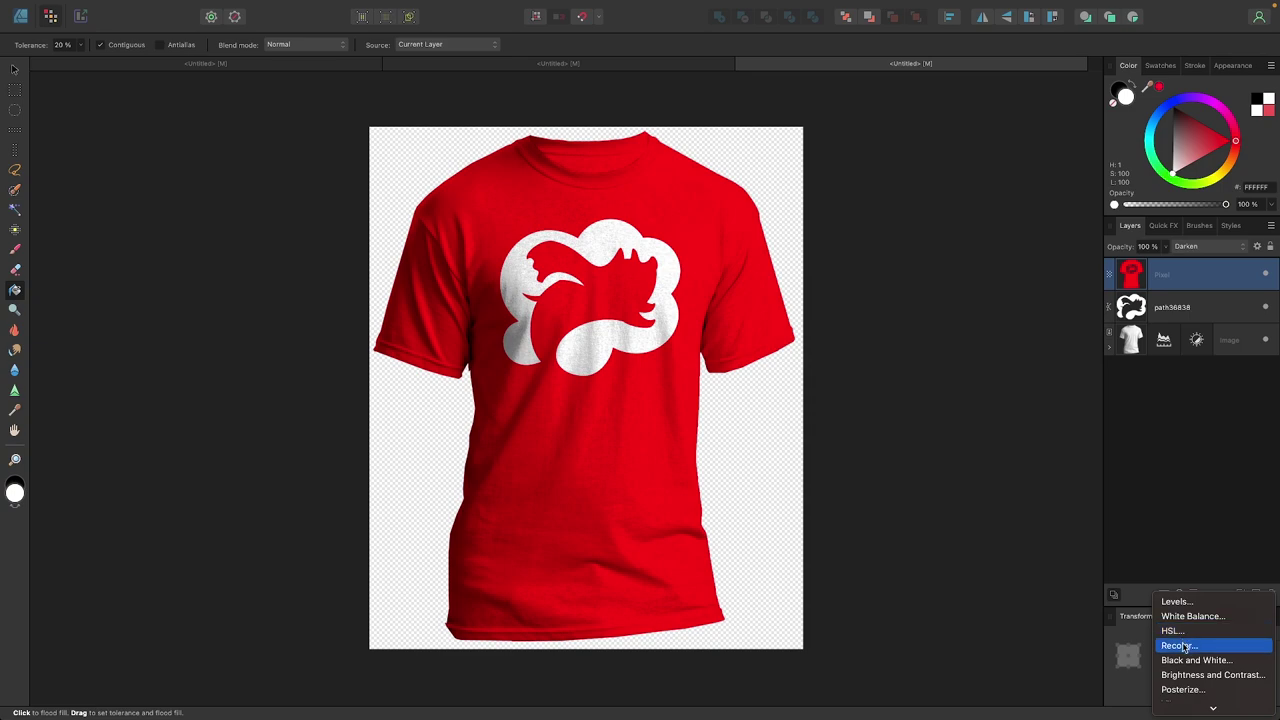
click(1180, 646)
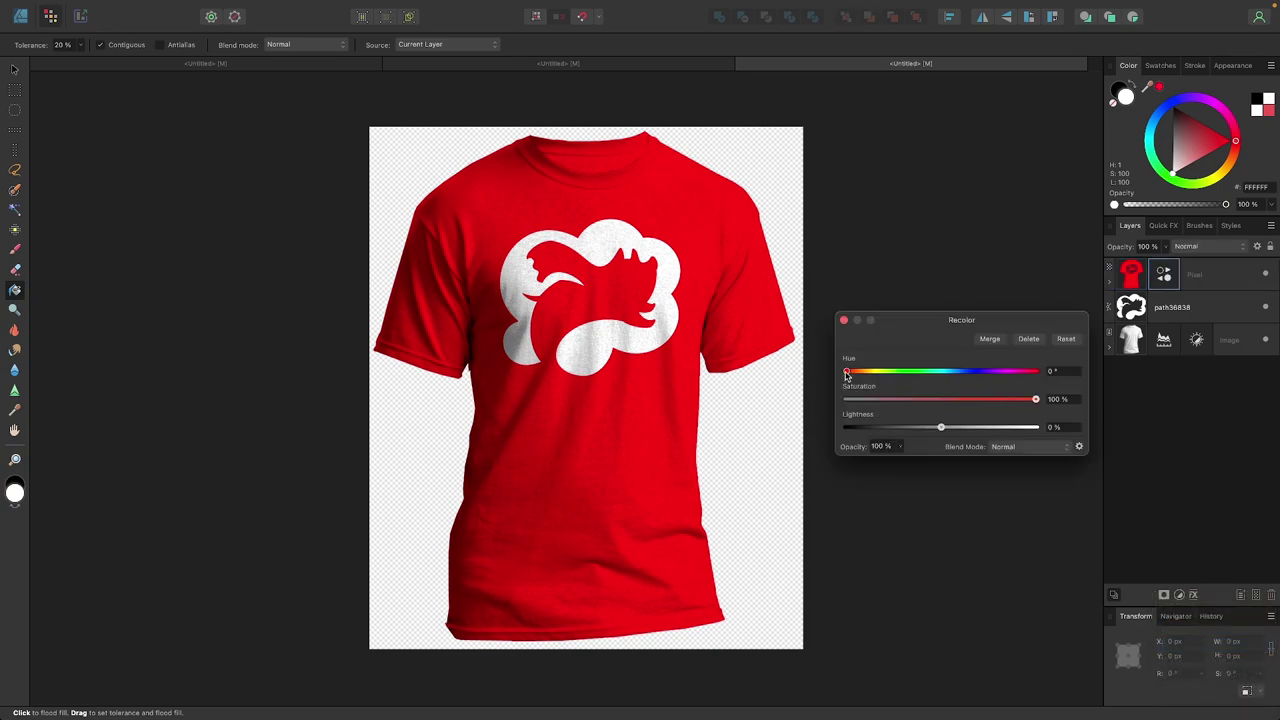
drag(846, 374, 1006, 377)
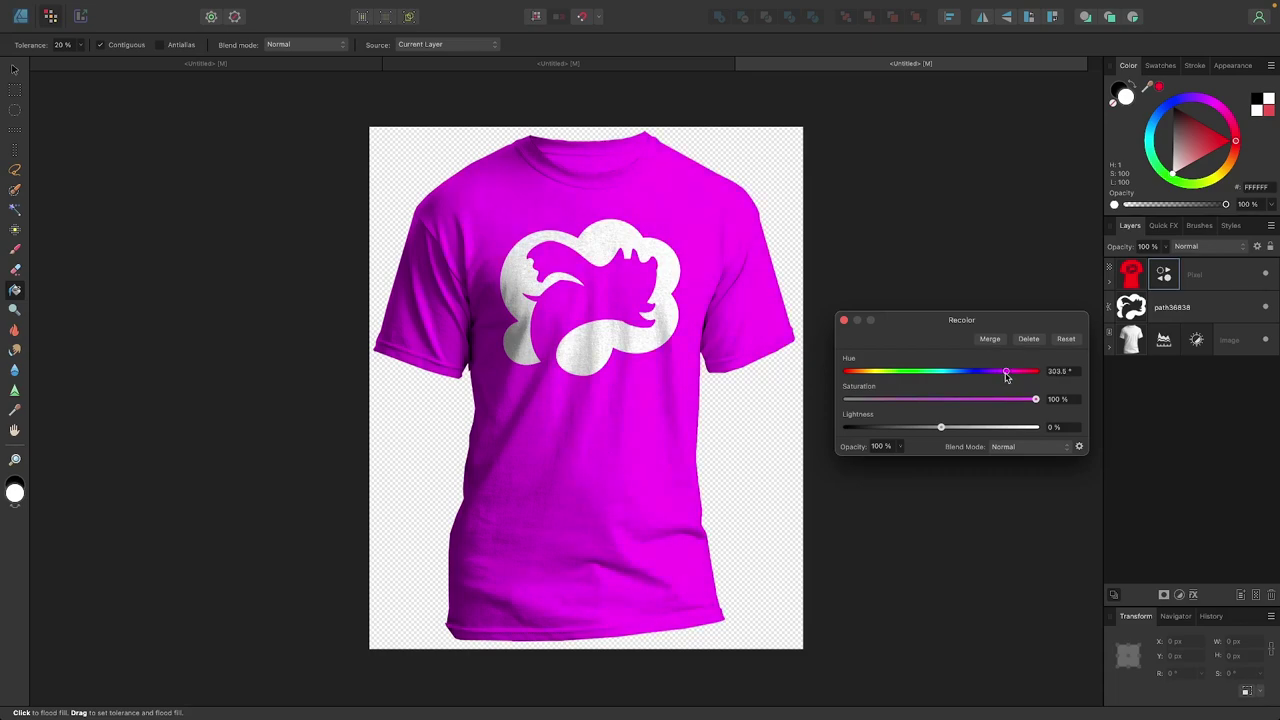
mouse_move(941, 430)
mouse_down()
mouse_move(963, 430)
mouse_move(946, 432)
mouse_up()
drag(1036, 402, 1092, 390)
- Close the Recolor dialog, leaving the magenta shirt with its white logo
click(843, 321)
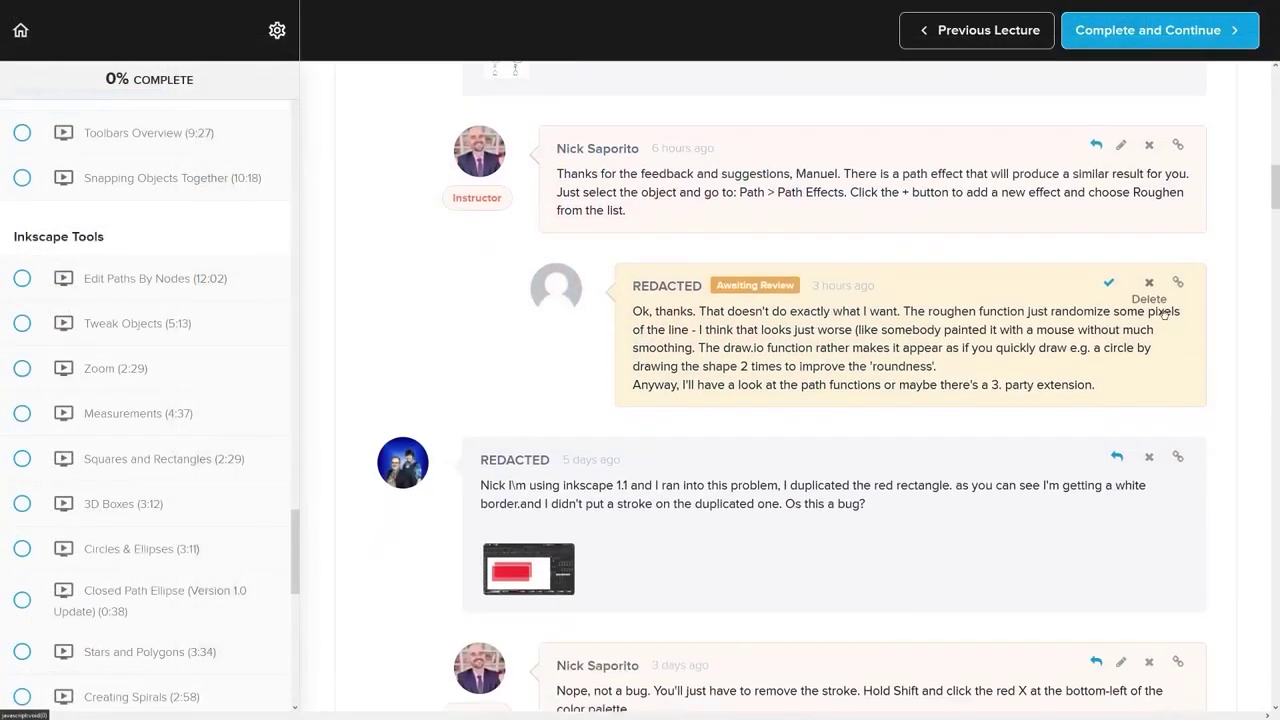
- Scroll down the course sidebar toward the Isometric (3:22) lecture
scroll(1189, 303, down, 8)
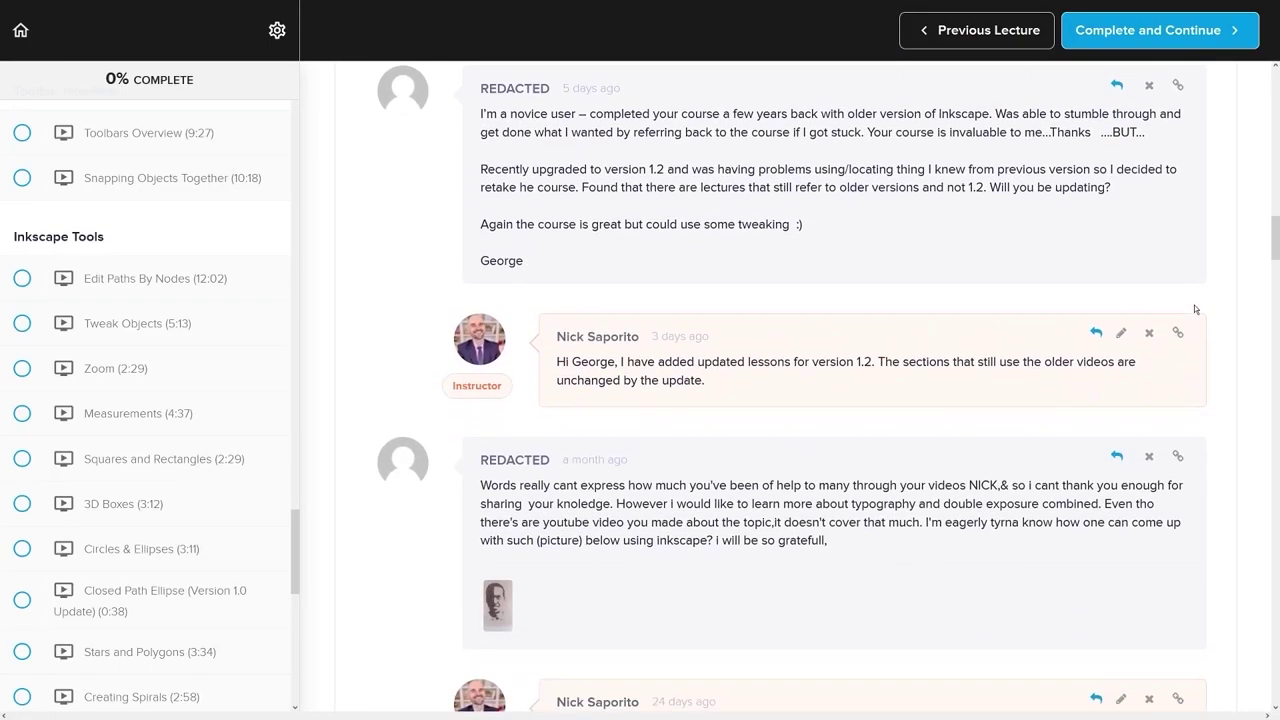